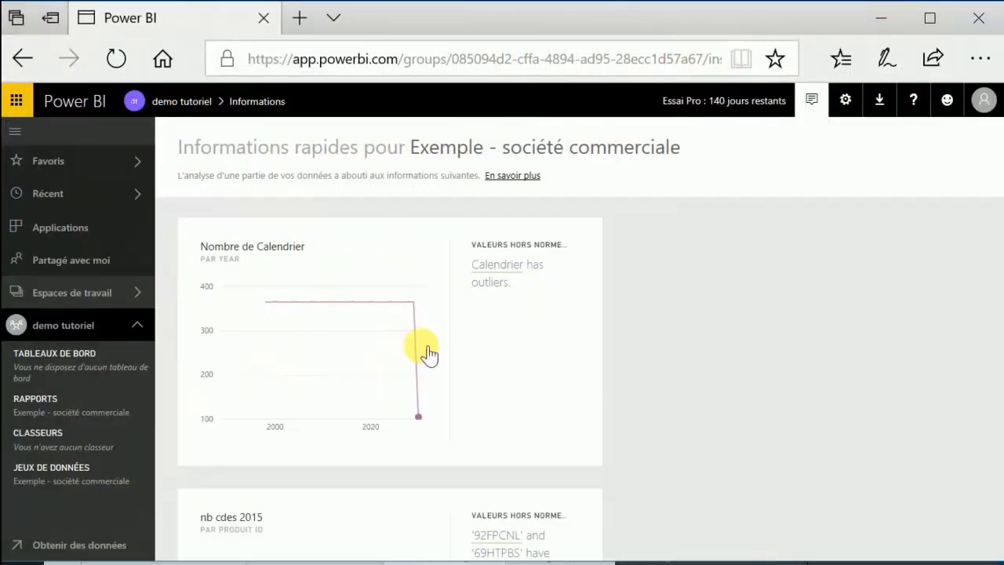
# - Examine the quick insights generated from the Exemple - société commerciale dataset
pyautogui.scroll(-1, 527, 367)
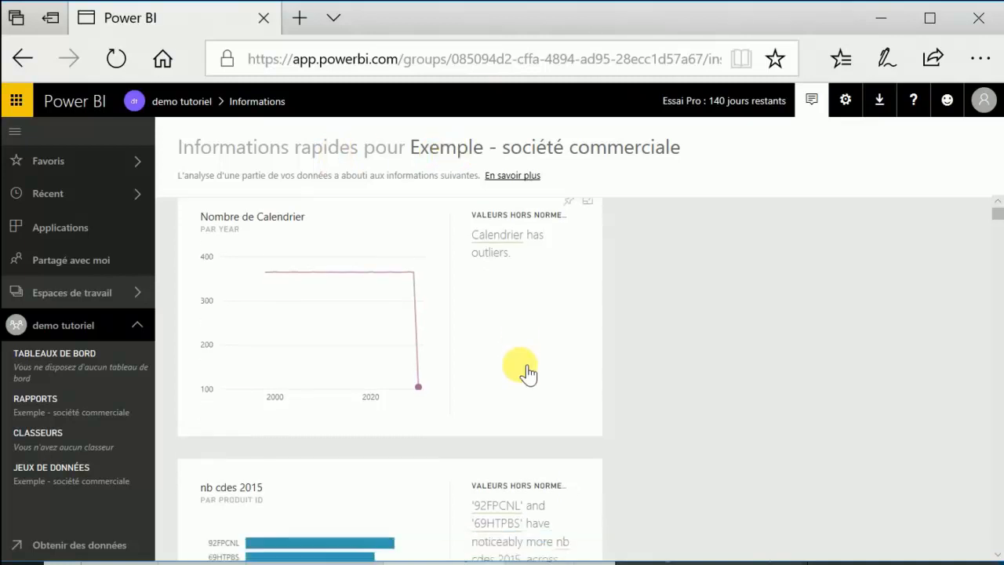
pyautogui.scroll(-8, 527, 356)
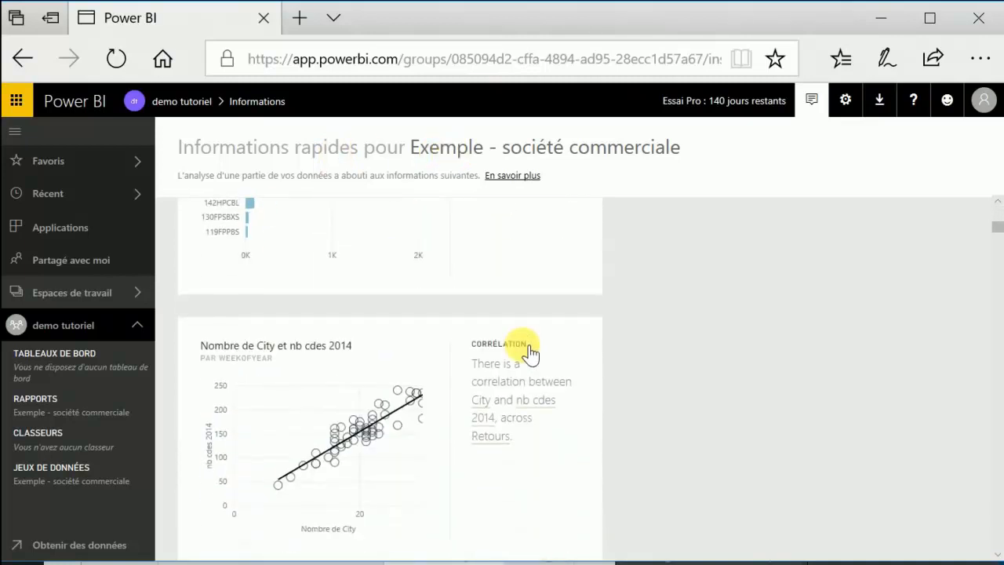
pyautogui.scroll(-7, 535, 337)
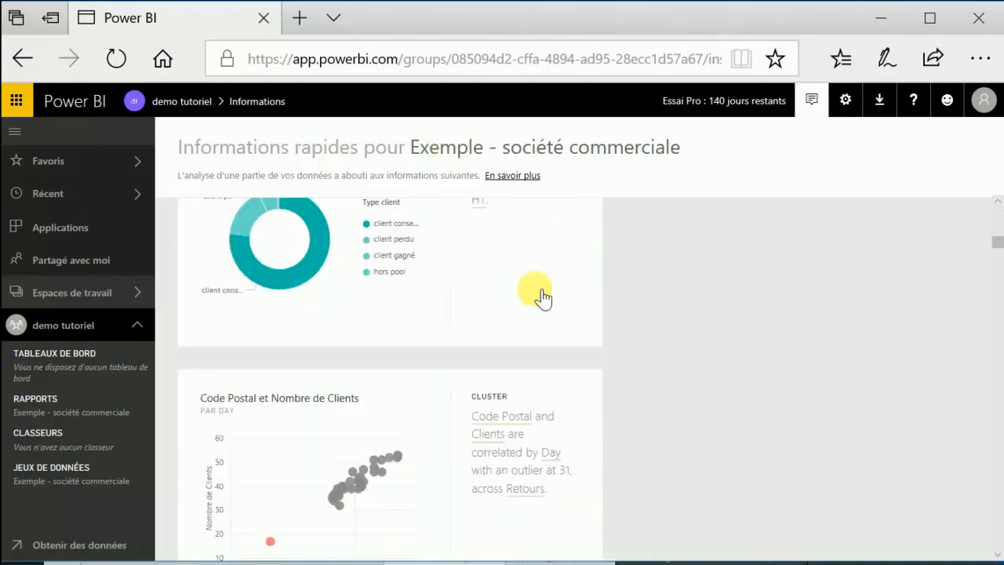
pyautogui.scroll(15, 542, 296)
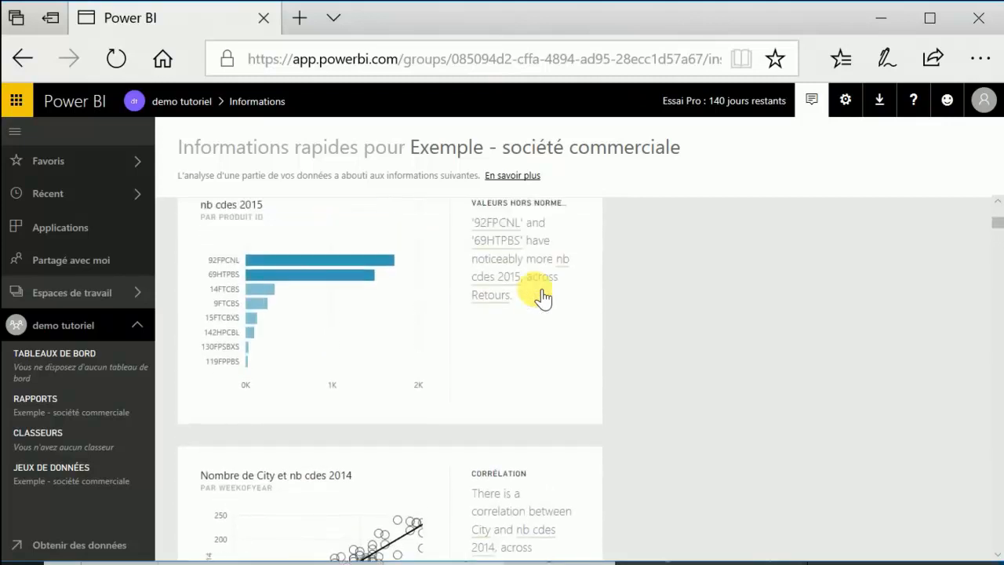
pyautogui.moveTo(314, 272)
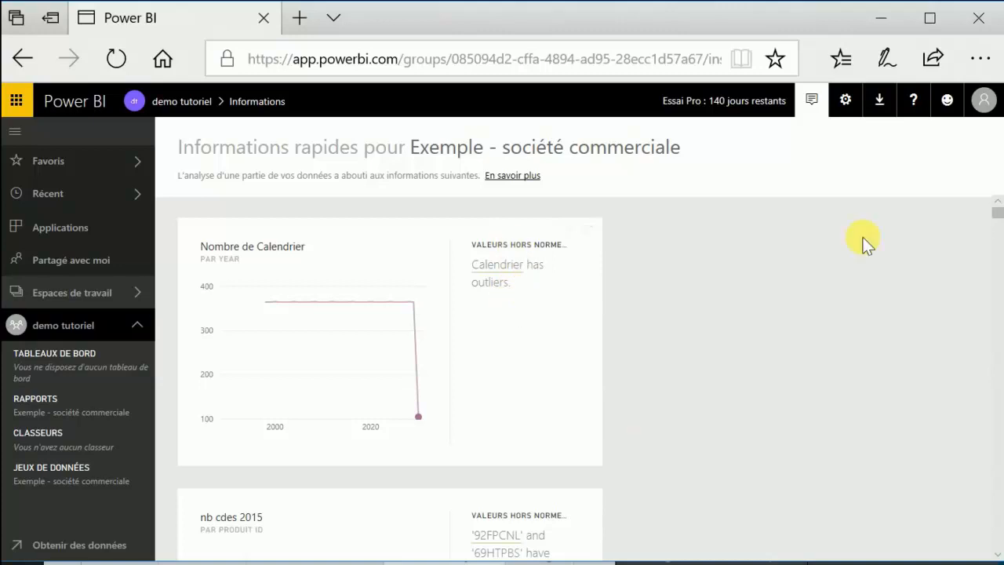
pyautogui.scroll(-3, 996, 243)
pyautogui.moveTo(996, 243); pyautogui.dragTo(980, 190)
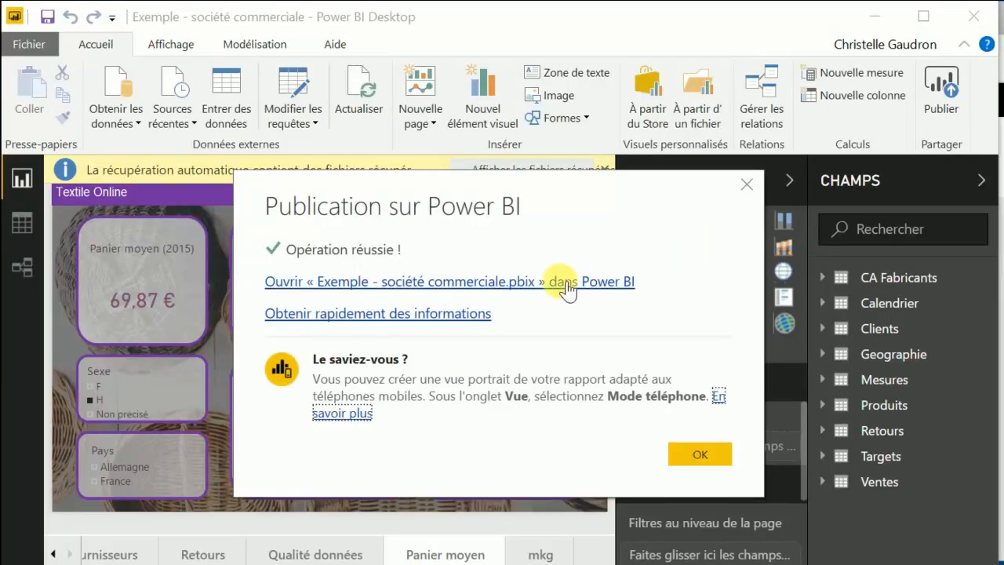
# - Close the publishing message in Power BI Desktop and open the Exemple - société commerciale report in the Power BI service
pyautogui.click(748, 185)
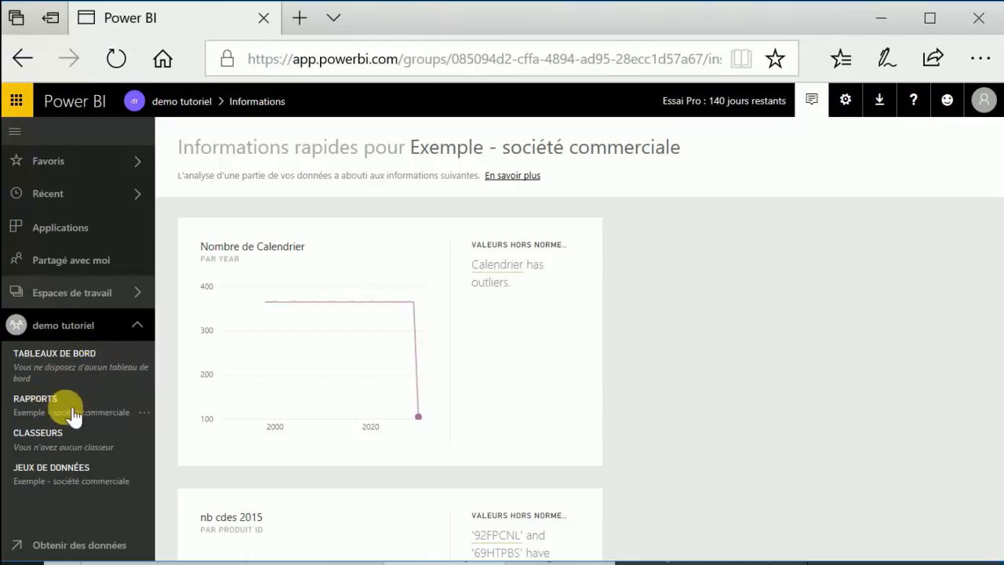
pyautogui.click(85, 421)
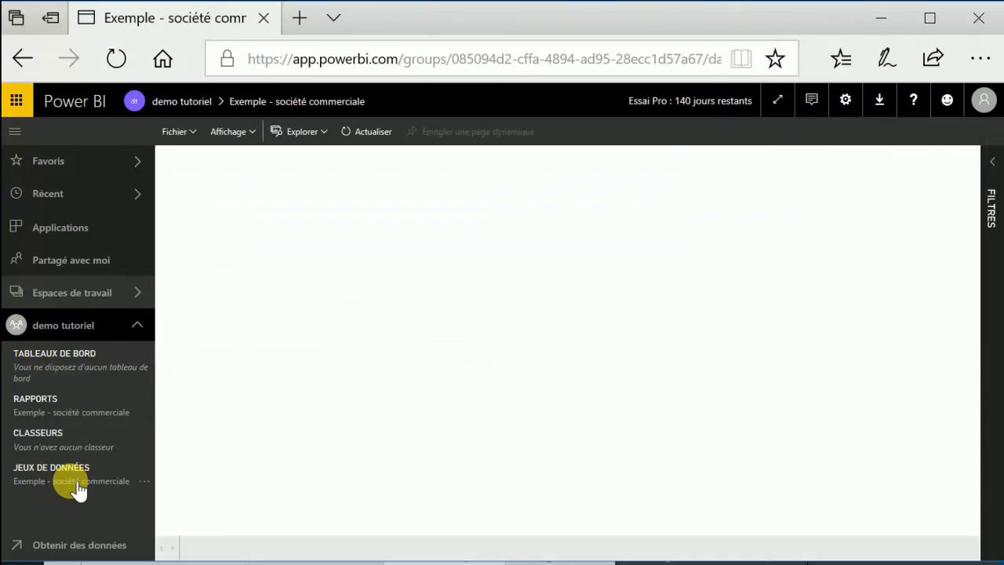
# - Open the Exemple - société commerciale dataset and look through the actions available for it
pyautogui.click(76, 484)
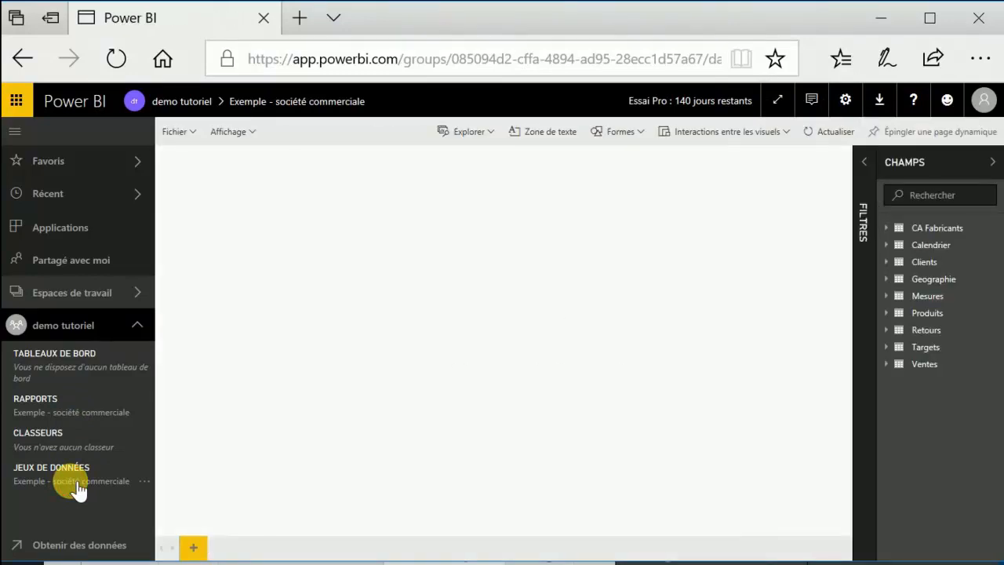
pyautogui.click(148, 482)
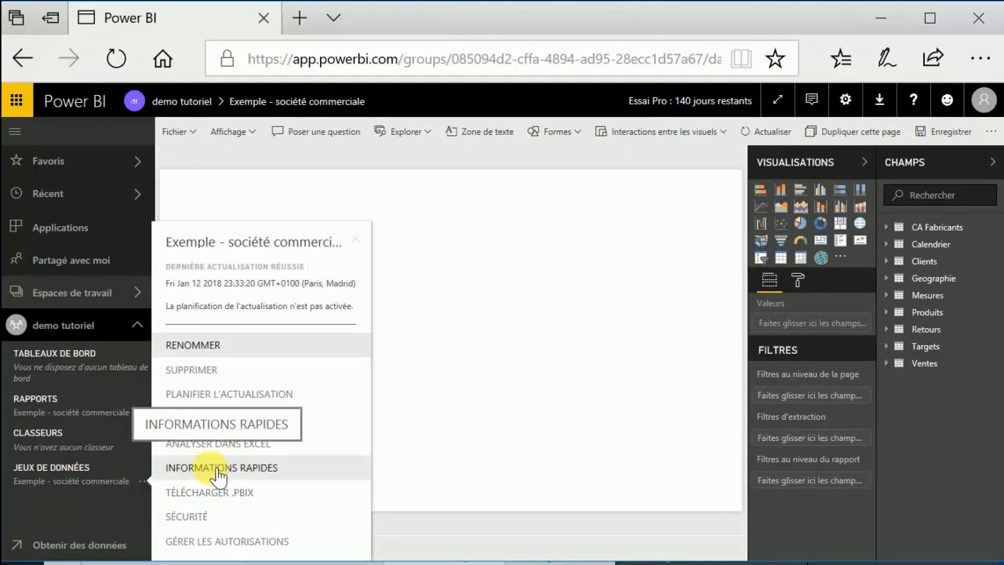
pyautogui.click(511, 333)
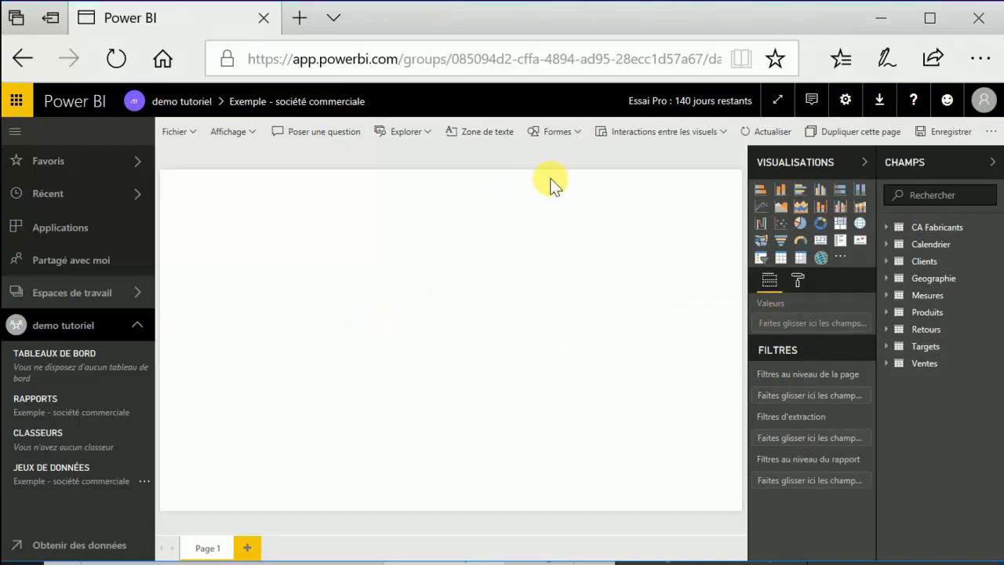
pyautogui.click(586, 131)
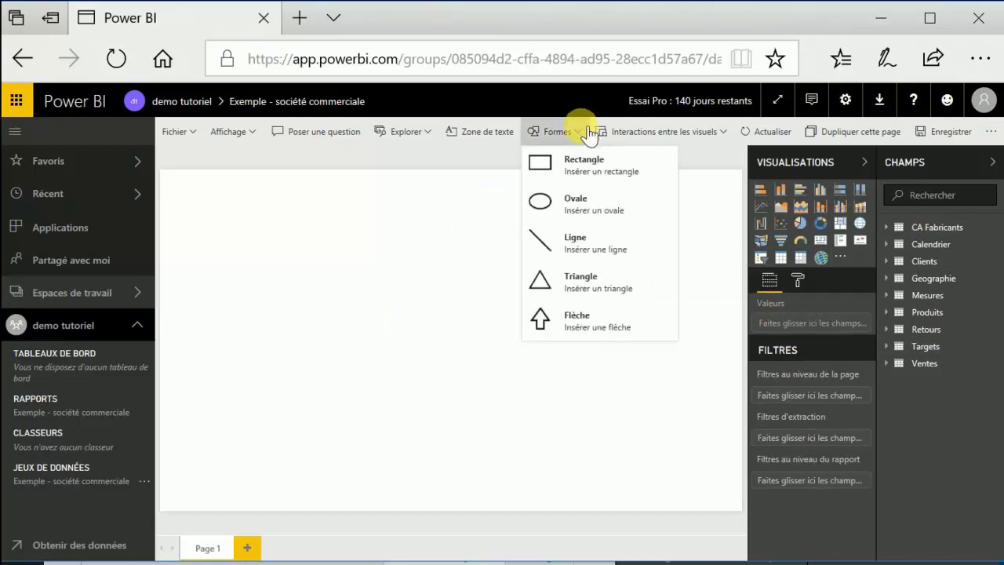
pyautogui.click(716, 133)
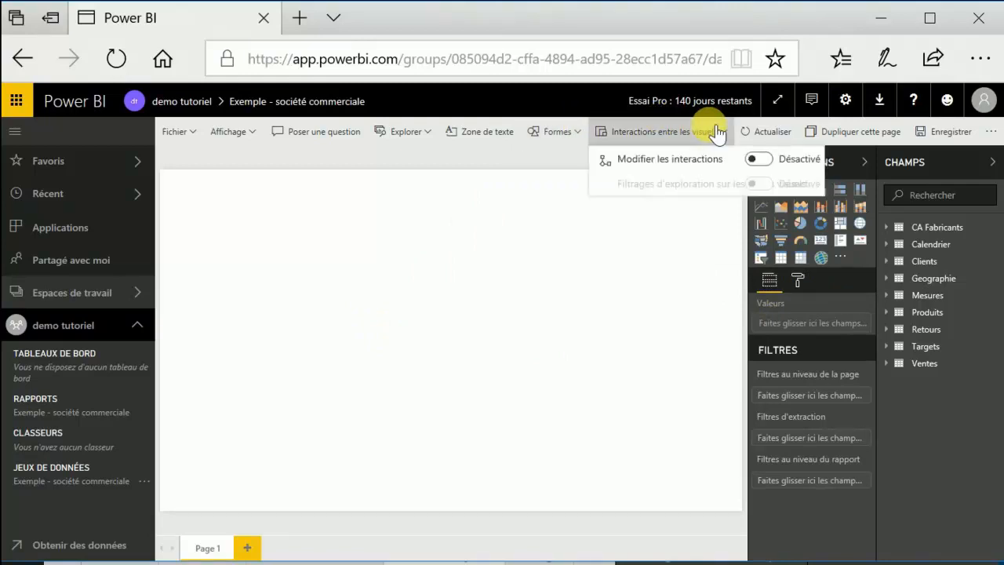
pyautogui.click(717, 131)
pyautogui.click(718, 131)
pyautogui.click(364, 295)
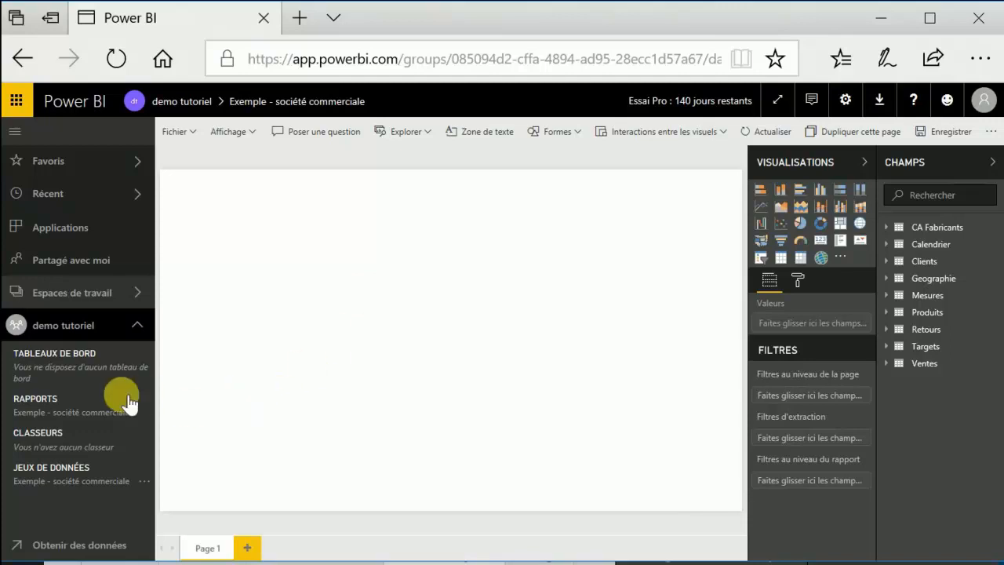
# - Pin the Panier moyen (2015) card from the Exemple - société commerciale report to a new dashboard named demo tutoriel
pyautogui.click(103, 416)
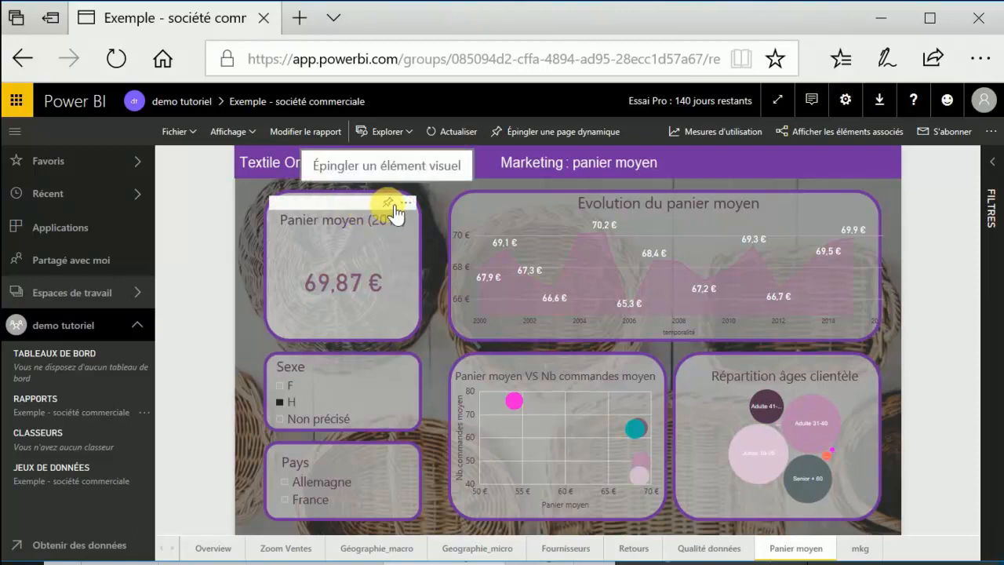
pyautogui.click(389, 204)
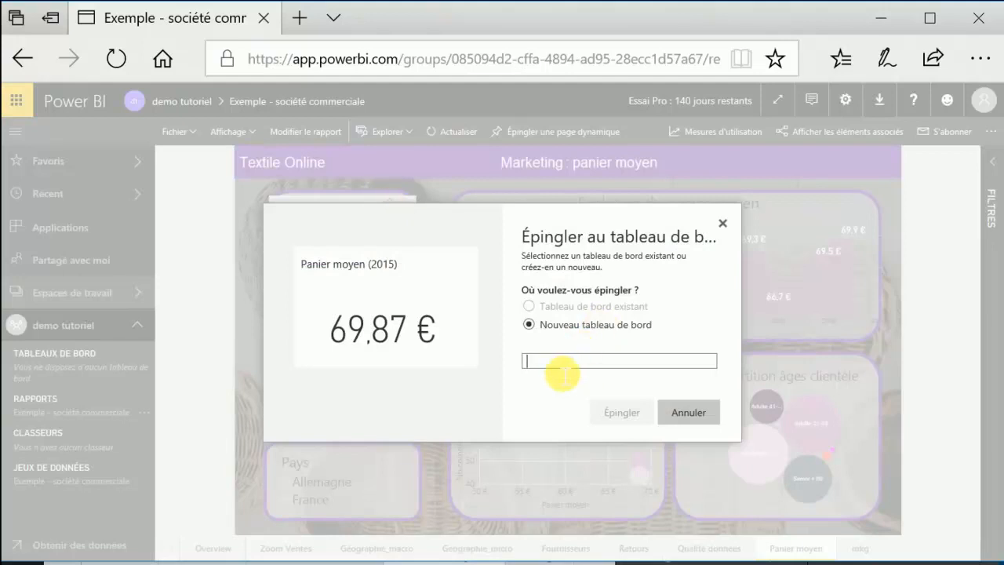
pyautogui.write('demo tutoriel')
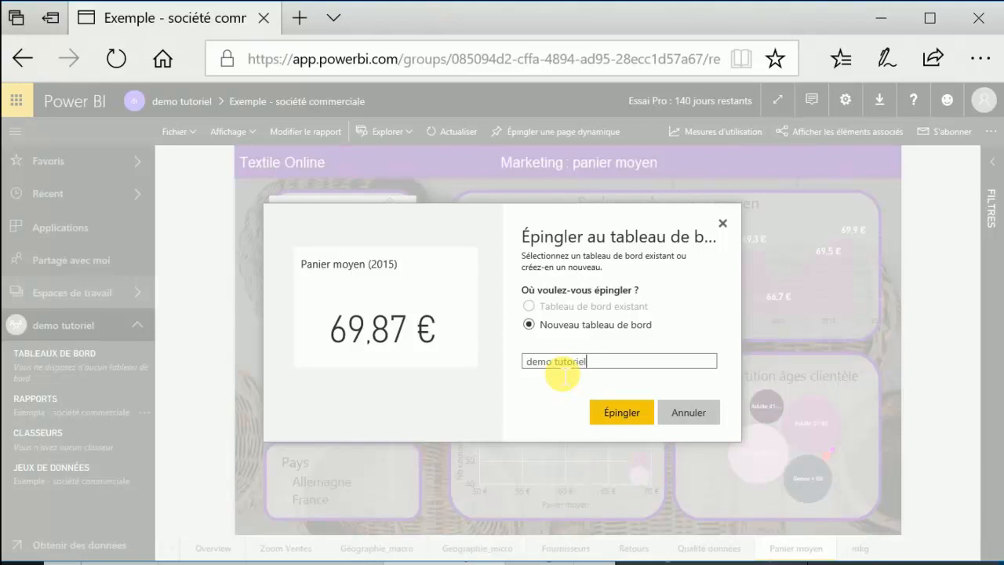
pyautogui.press('Return')
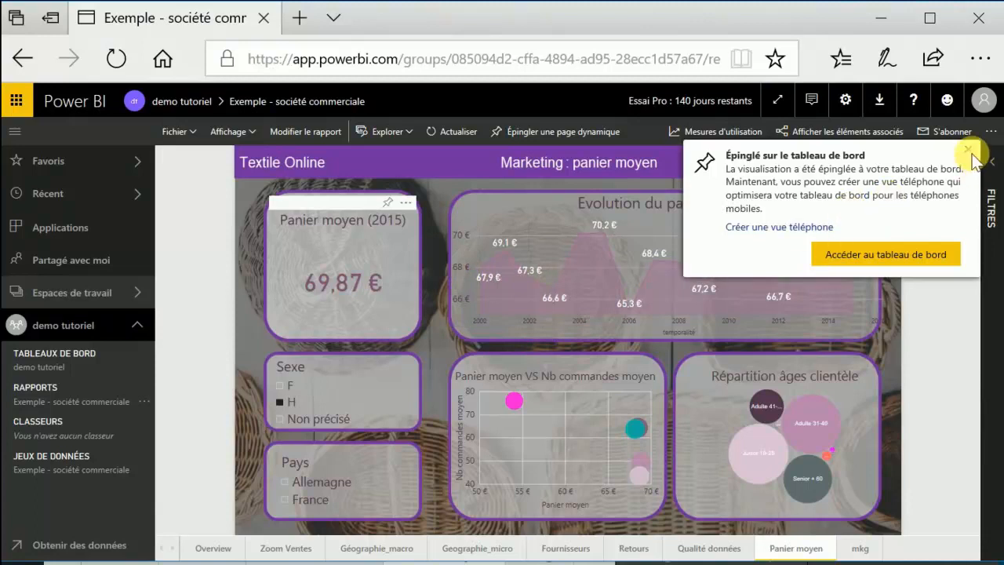
pyautogui.click(971, 152)
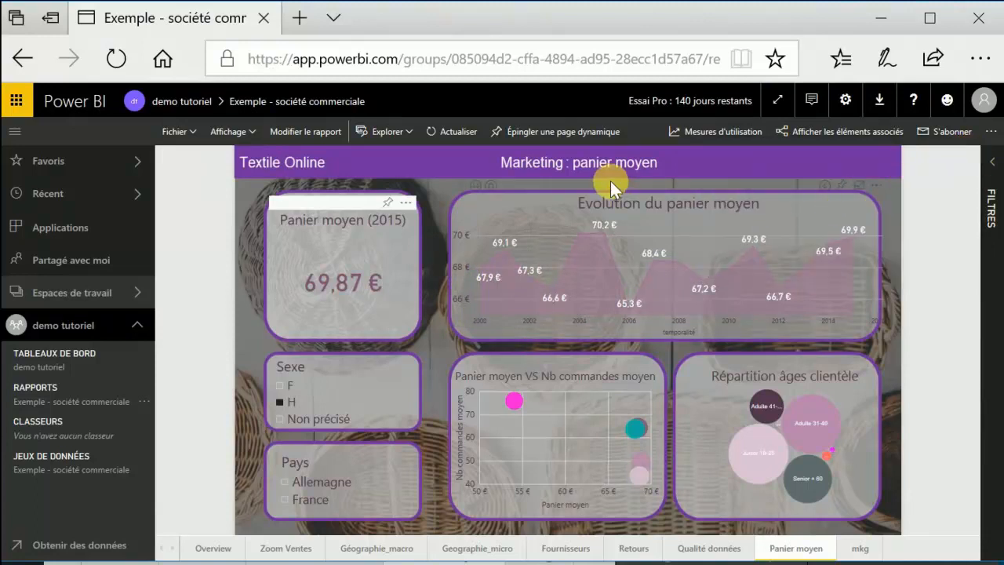
# - Pin the entire Fournisseurs report page as a live page to the existing demo tutoriel dashboard
pyautogui.click(559, 549)
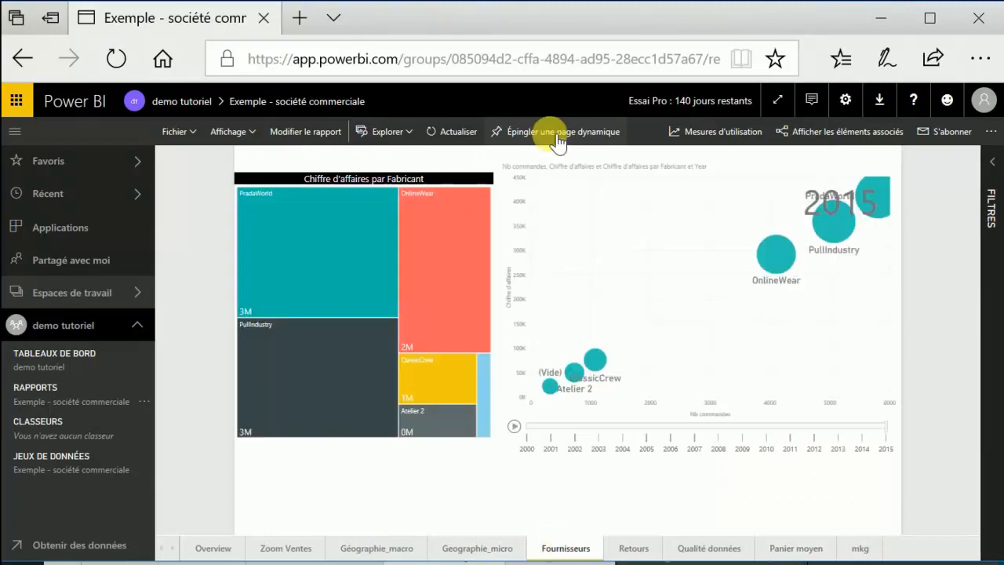
pyautogui.click(556, 135)
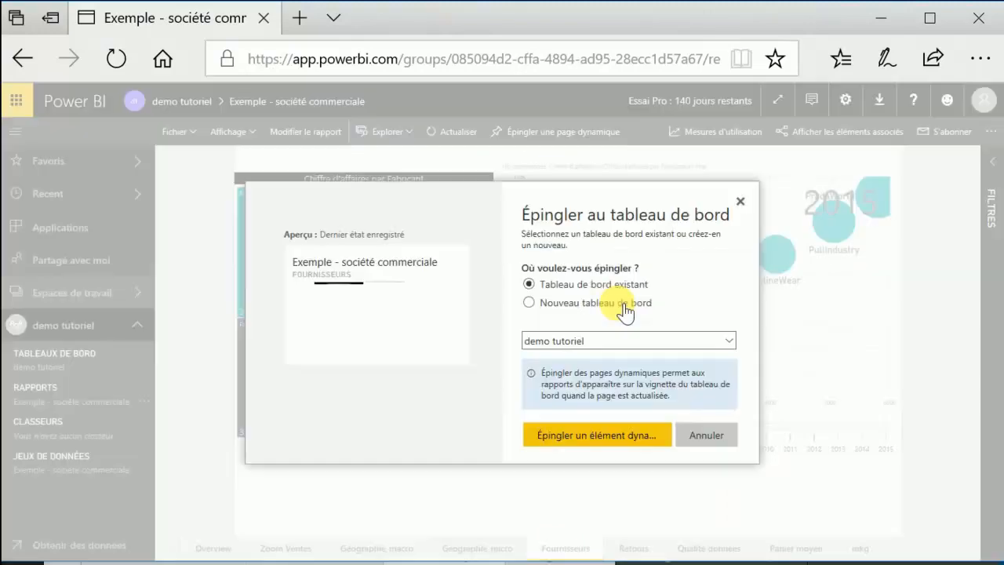
pyautogui.click(566, 310)
pyautogui.click(541, 283)
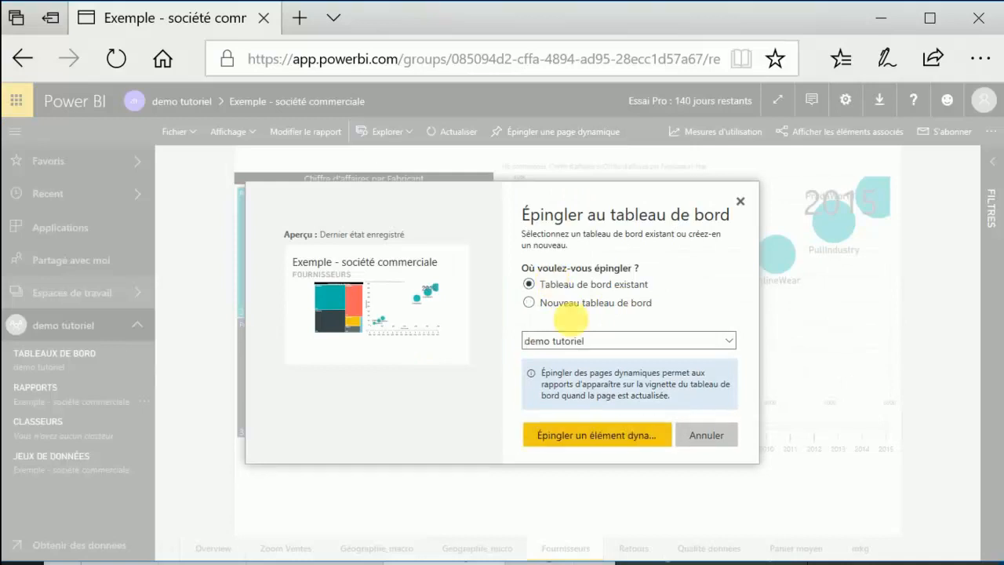
pyautogui.click(613, 432)
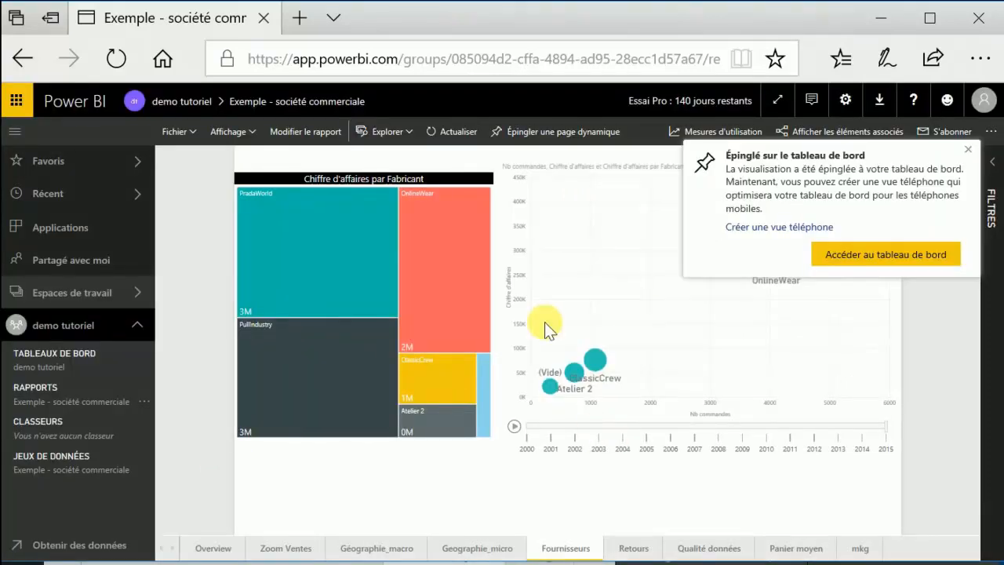
pyautogui.click(967, 148)
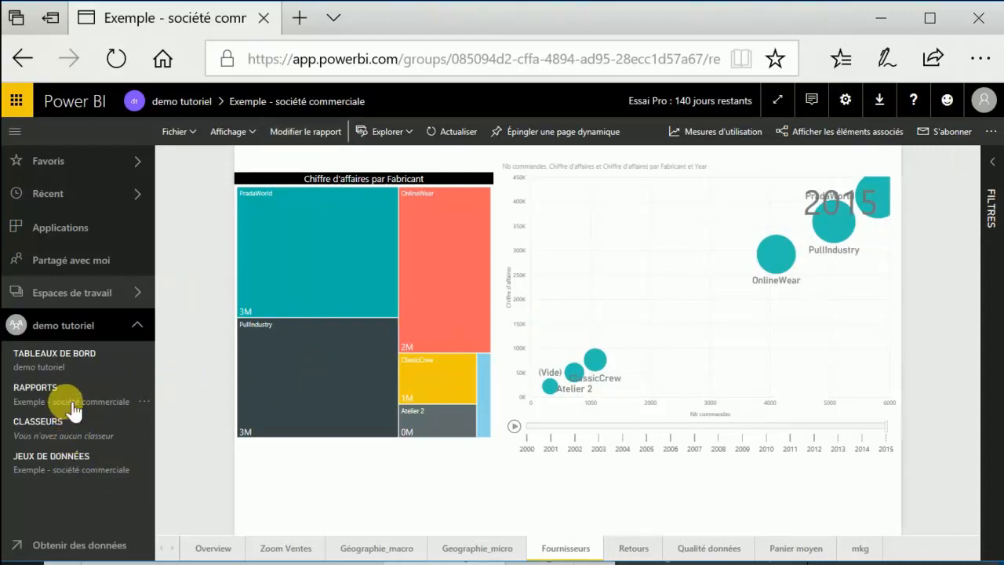
# - Pin the Evolution du panier moyen and Panier moyen VS Nb commandes moyen charts from the Panier moyen page to the demo tutoriel dashboard
pyautogui.click(779, 552)
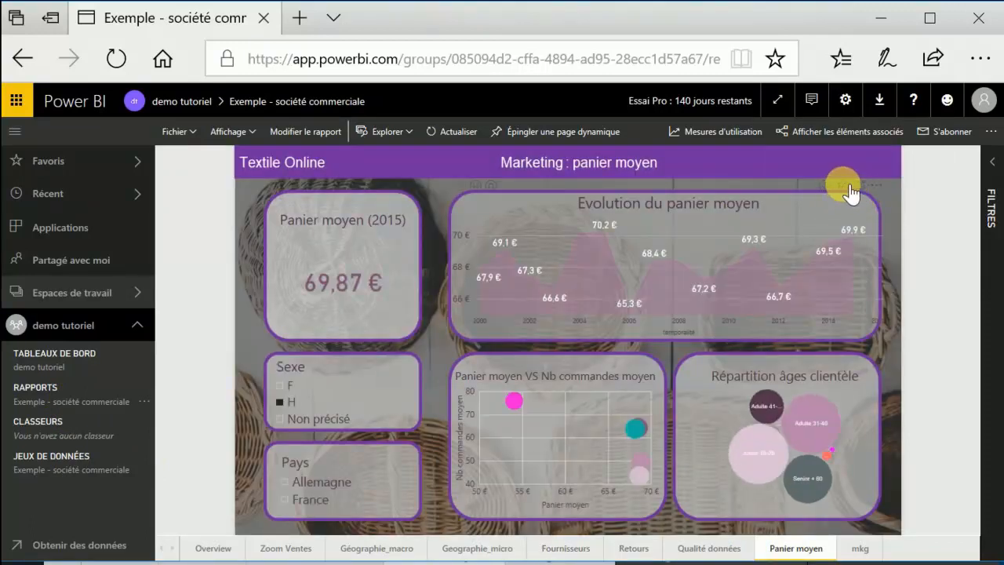
pyautogui.click(846, 187)
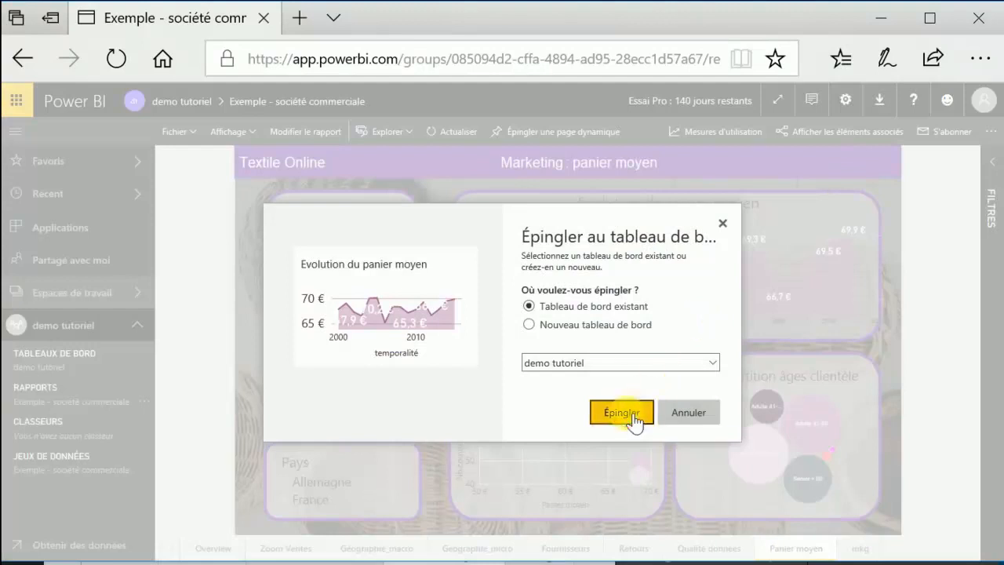
pyautogui.click(632, 420)
pyautogui.moveTo(552, 375)
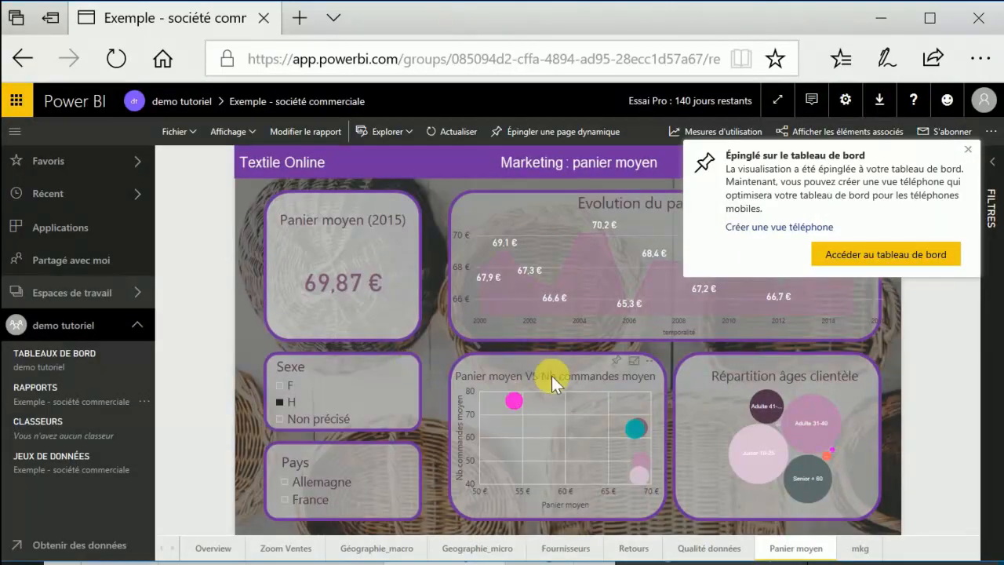
pyautogui.click(616, 358)
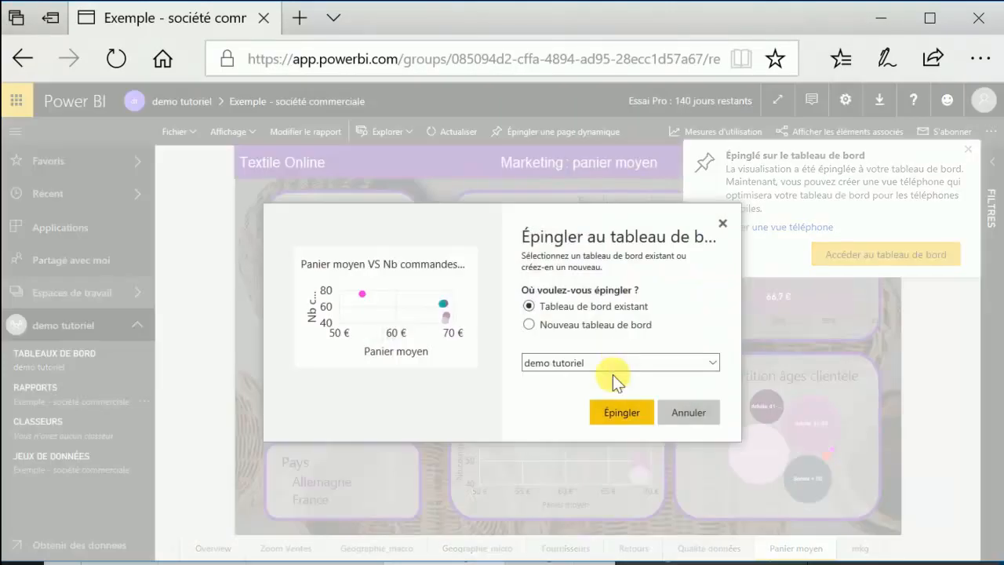
pyautogui.click(625, 414)
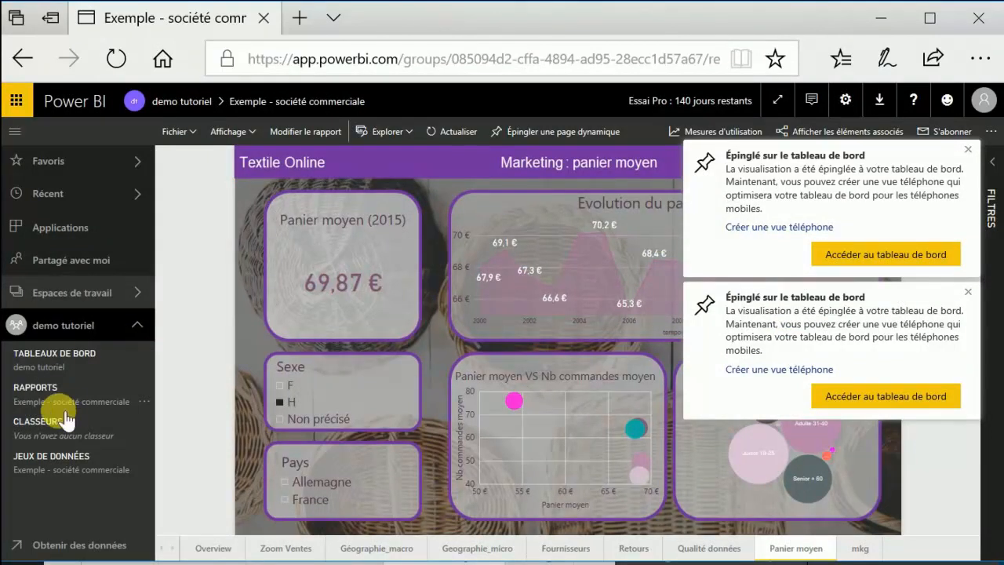
# - Open the demo tutoriel dashboard, dismiss the pin notifications and enlarge the Panier moyen (2015) tile in both directions
pyautogui.click(49, 369)
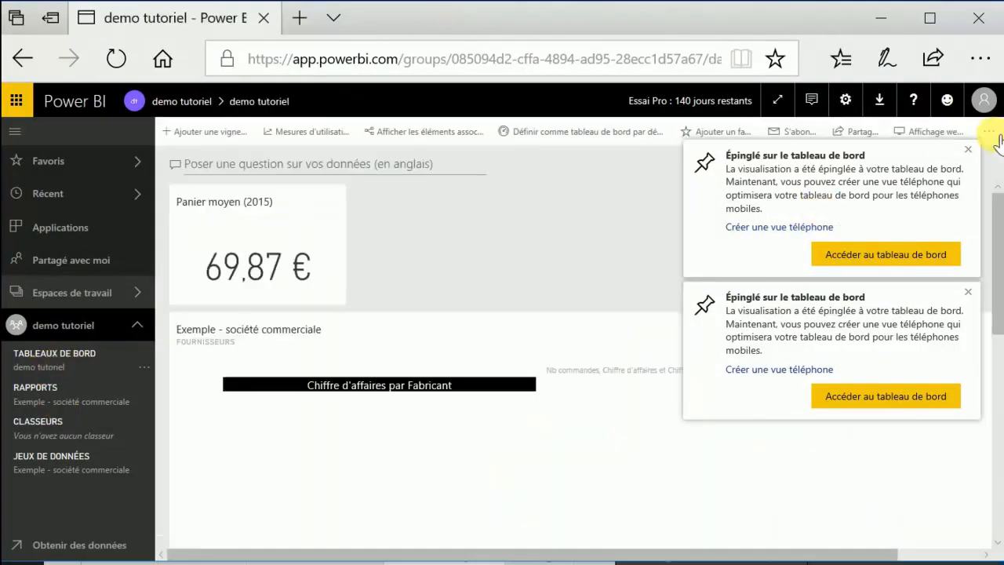
pyautogui.click(968, 149)
pyautogui.click(968, 150)
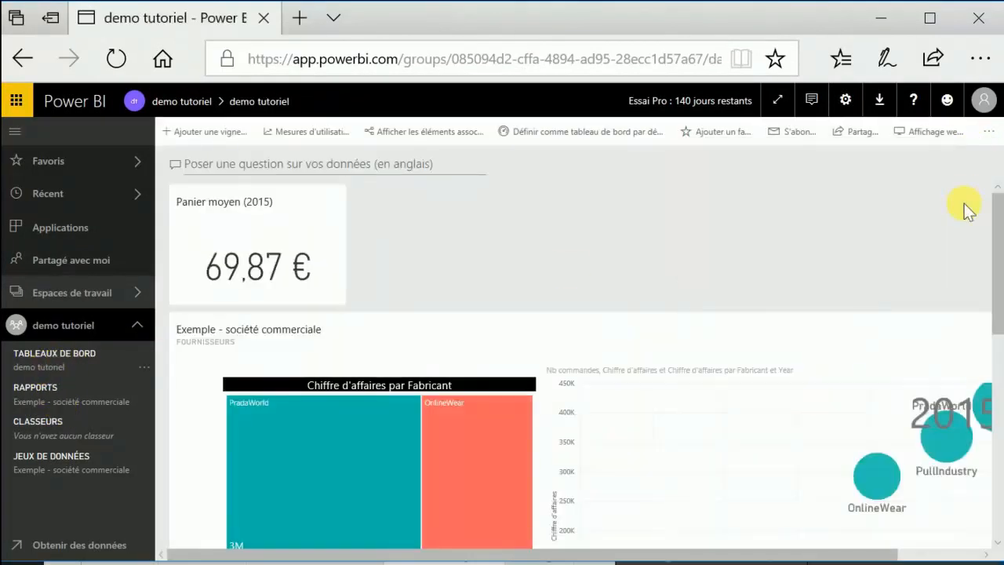
pyautogui.moveTo(347, 306); pyautogui.dragTo(482, 423)
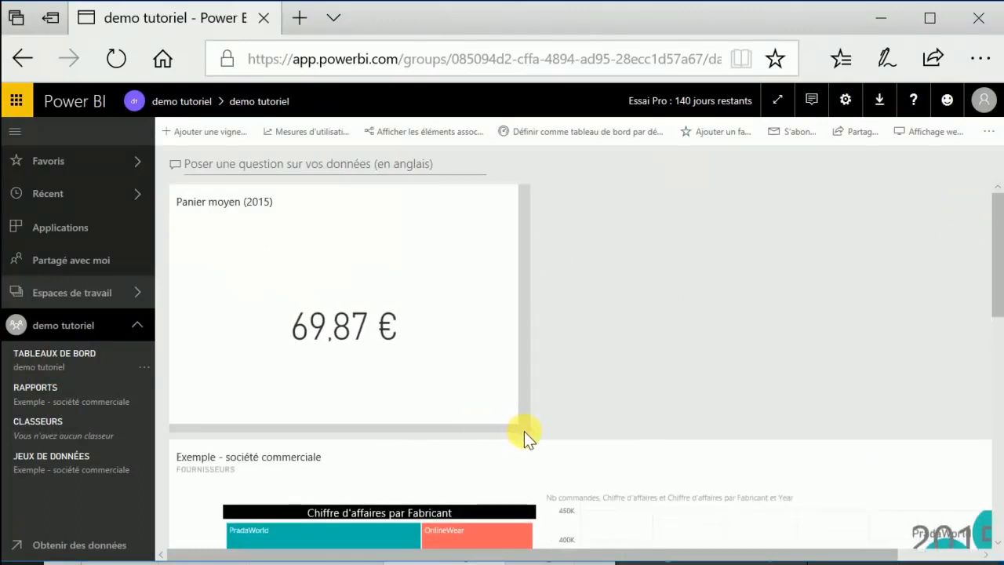
# - View the Panier moyen (2015) tile in Focus mode and return to the dashboard
pyautogui.click(520, 205)
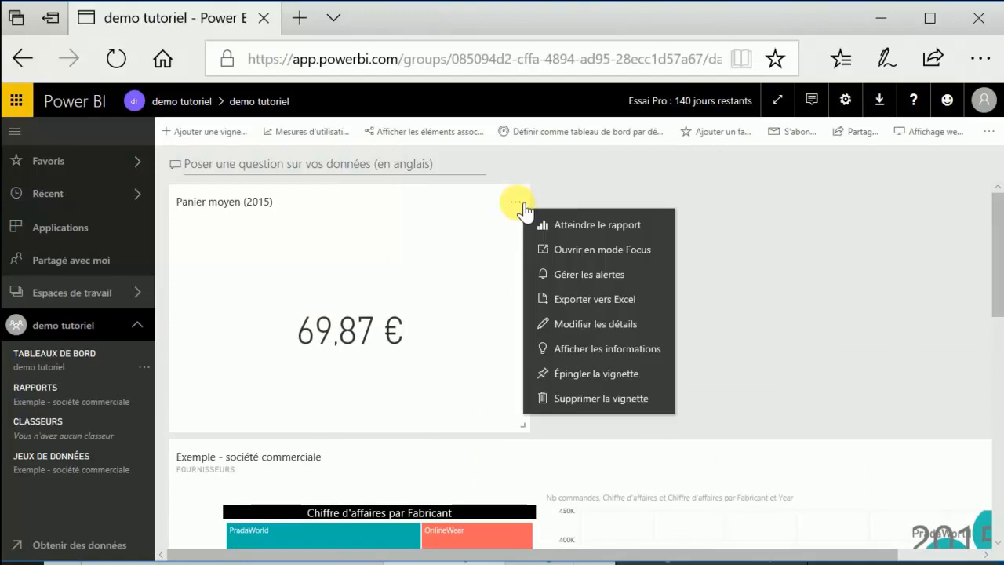
pyautogui.click(601, 255)
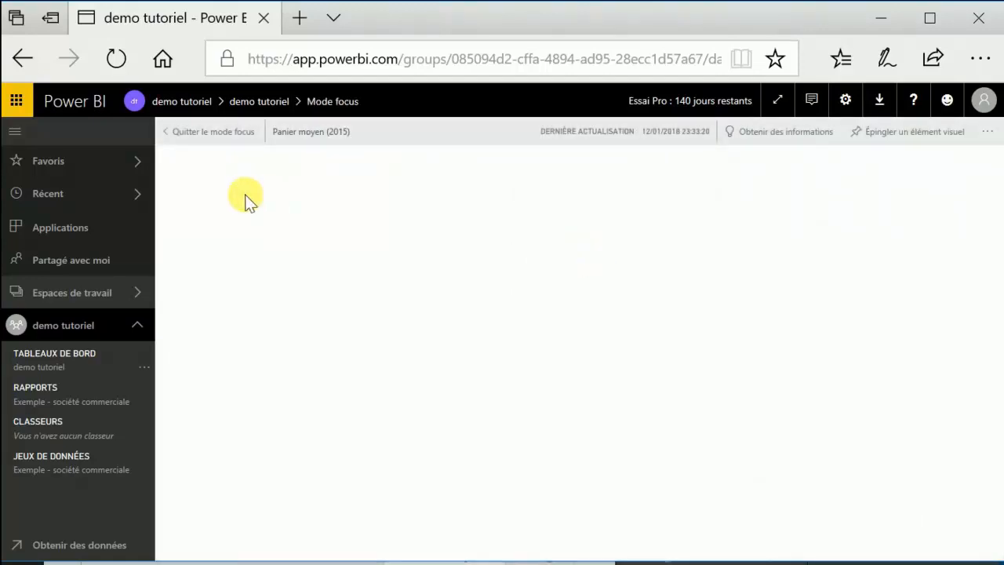
pyautogui.click(215, 132)
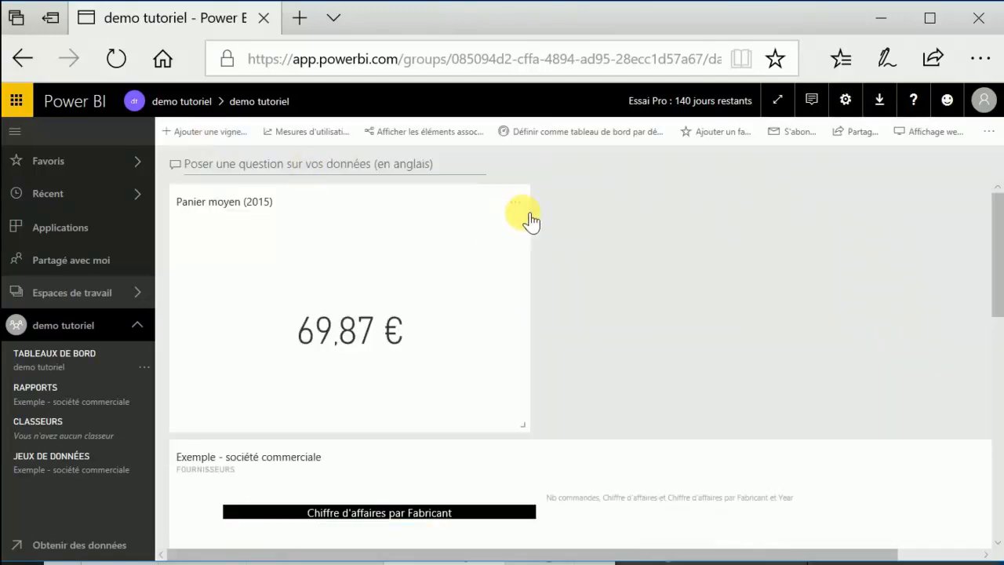
# - Edit the Panier moyen (2015) tile's details: enter the subtitle exemple and show the last refresh time
pyautogui.click(524, 203)
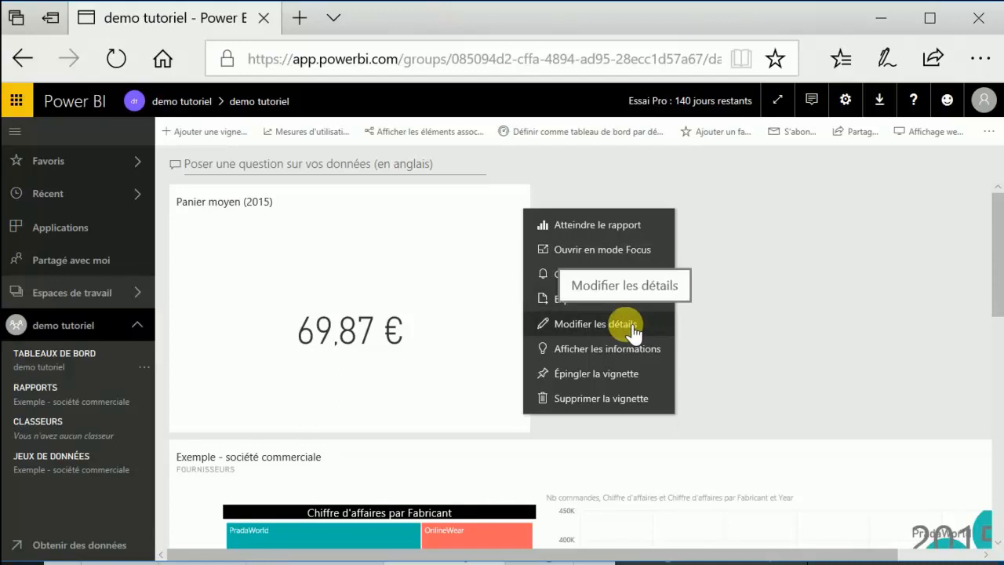
pyautogui.click(592, 325)
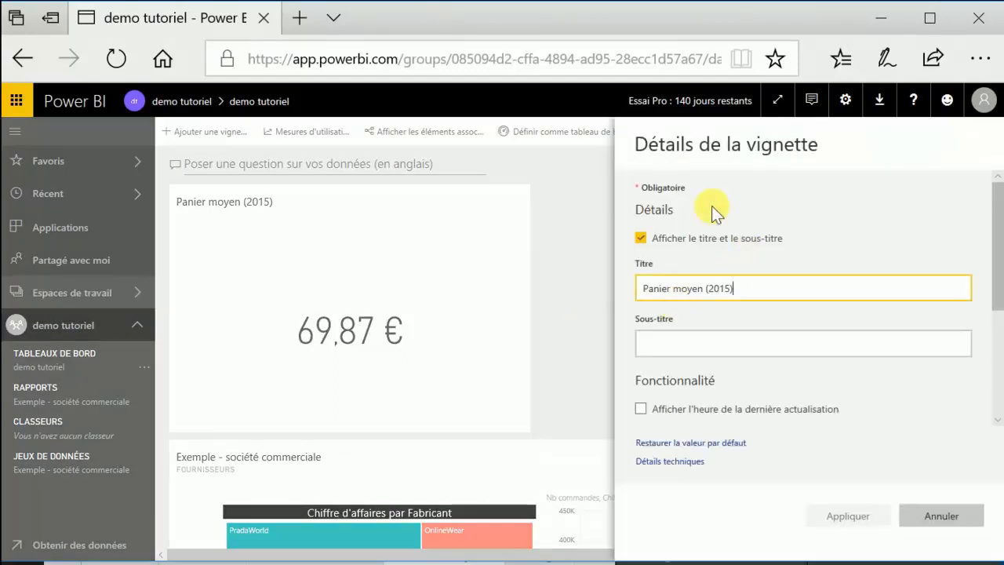
pyautogui.click(684, 345)
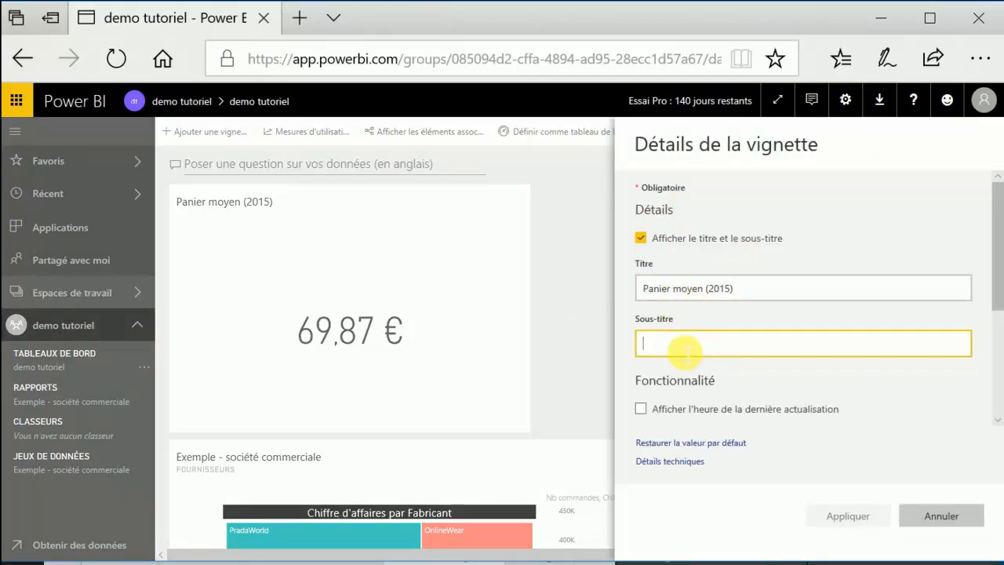
pyautogui.write('exemple')
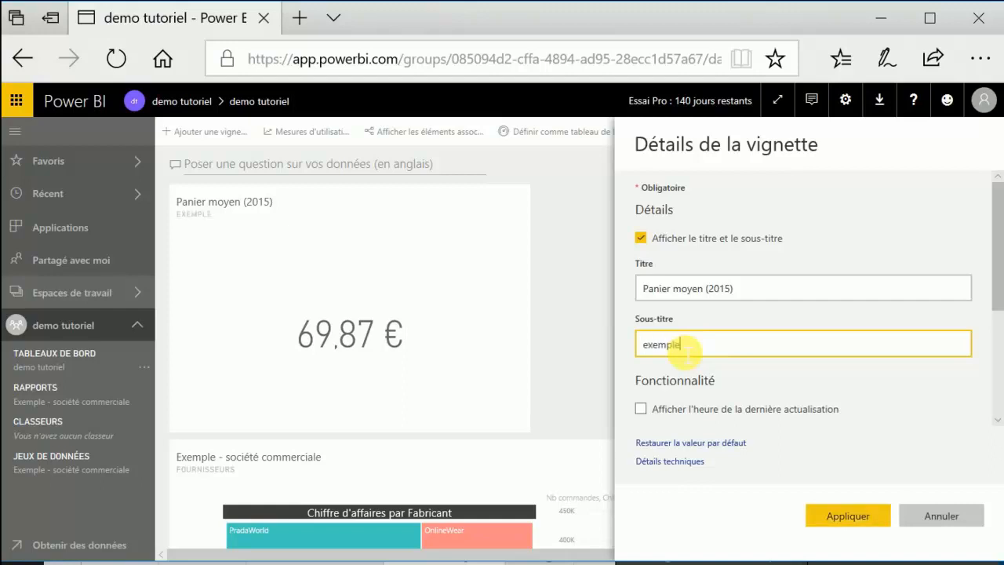
pyautogui.click(635, 423)
pyautogui.click(641, 408)
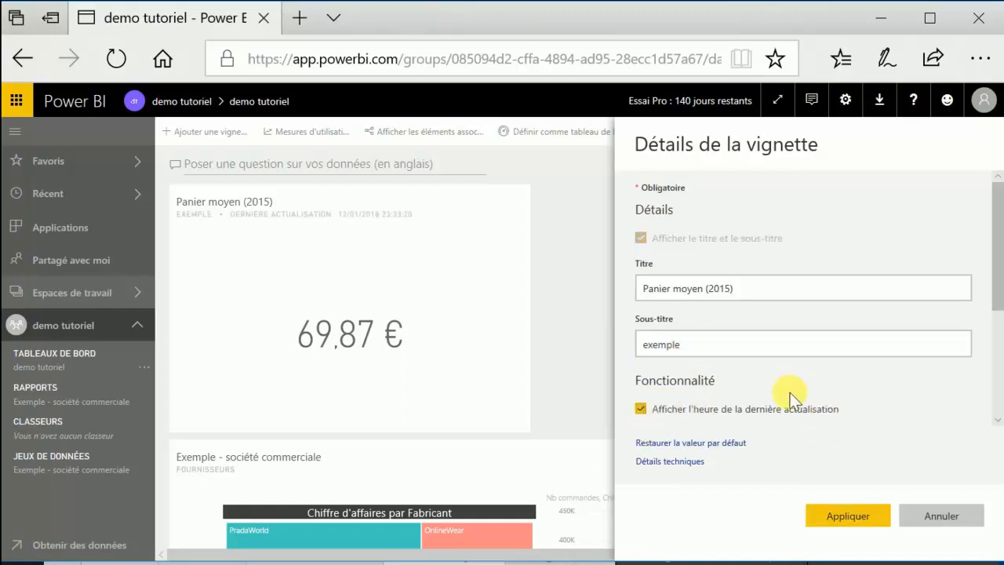
# - Try a custom link on the tile, switching between a workspace dashboard or report and an external link, and disable it again
pyautogui.scroll(-3, 789, 392)
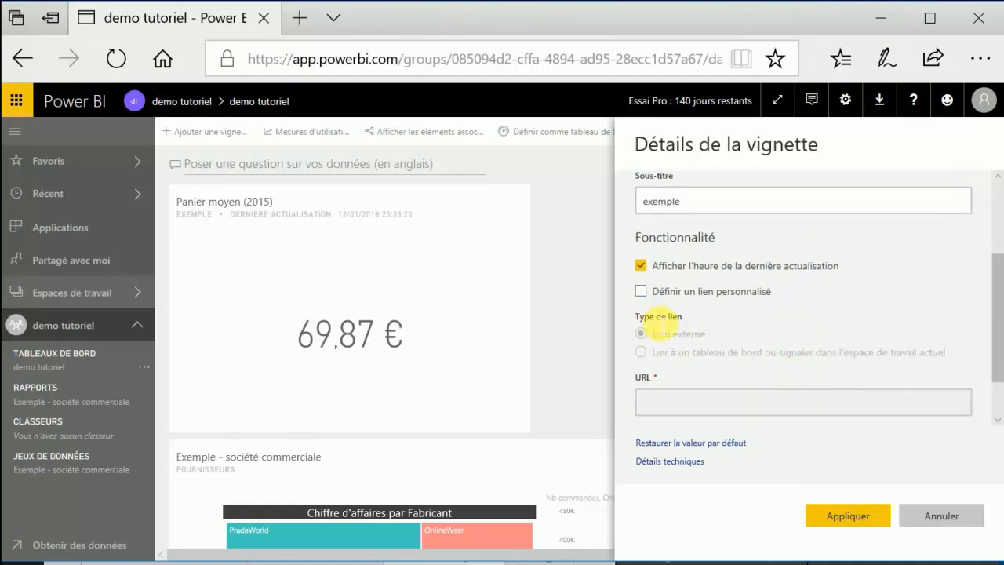
pyautogui.click(642, 291)
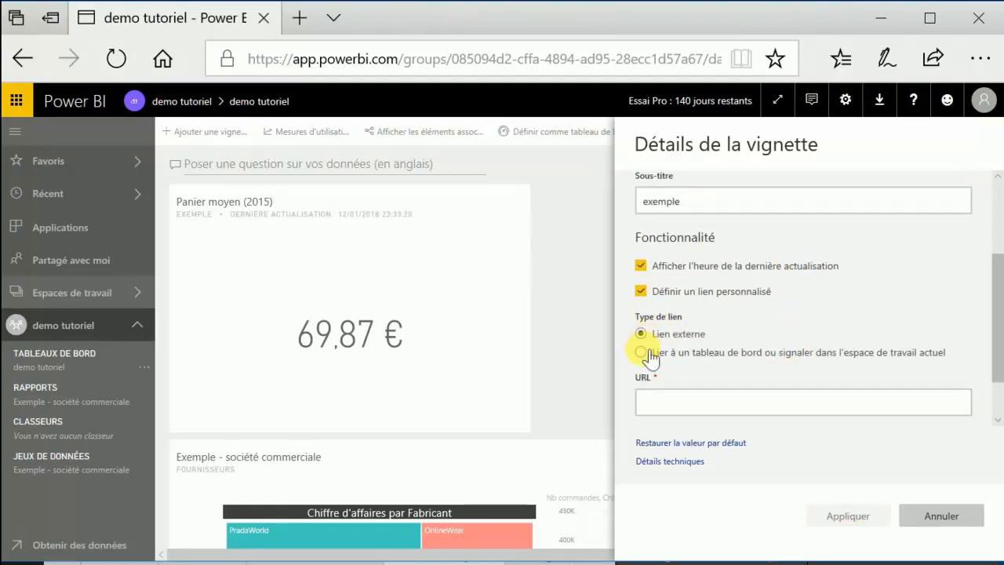
pyautogui.click(642, 353)
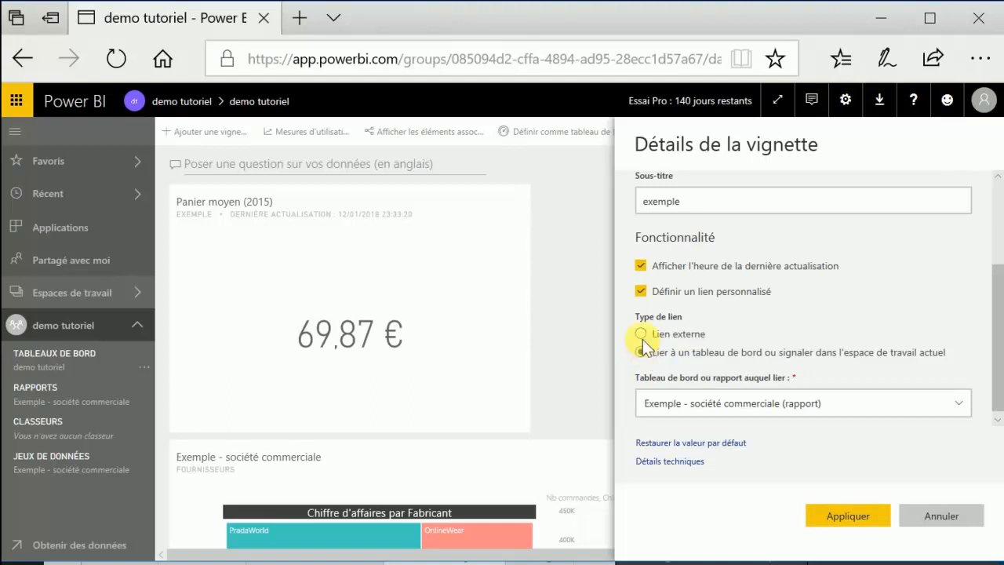
pyautogui.click(644, 335)
pyautogui.click(641, 291)
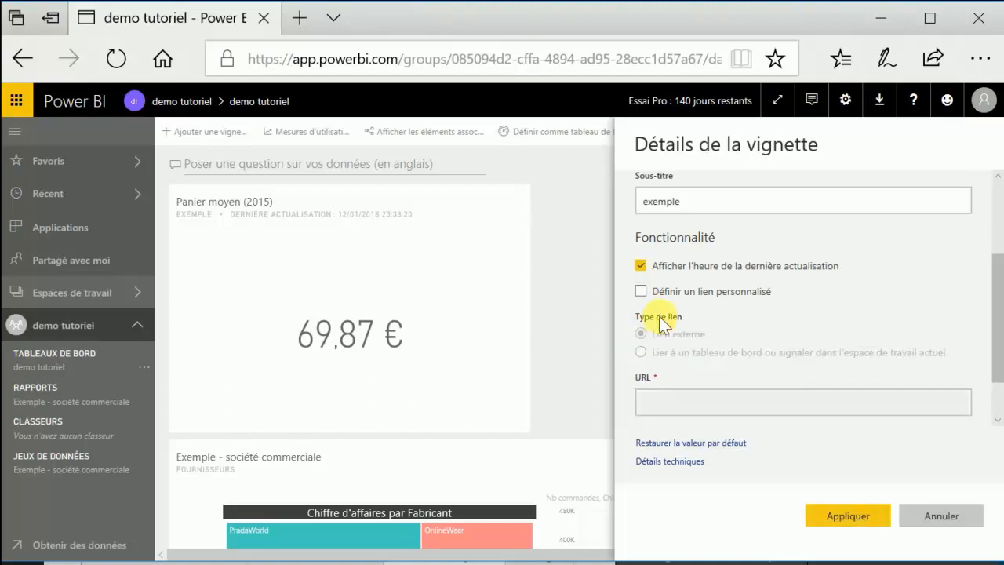
# - Check the remaining link options and apply the changes to the Panier moyen (2015) tile's details
pyautogui.scroll(-1, 684, 340)
pyautogui.scroll(-1, 683, 339)
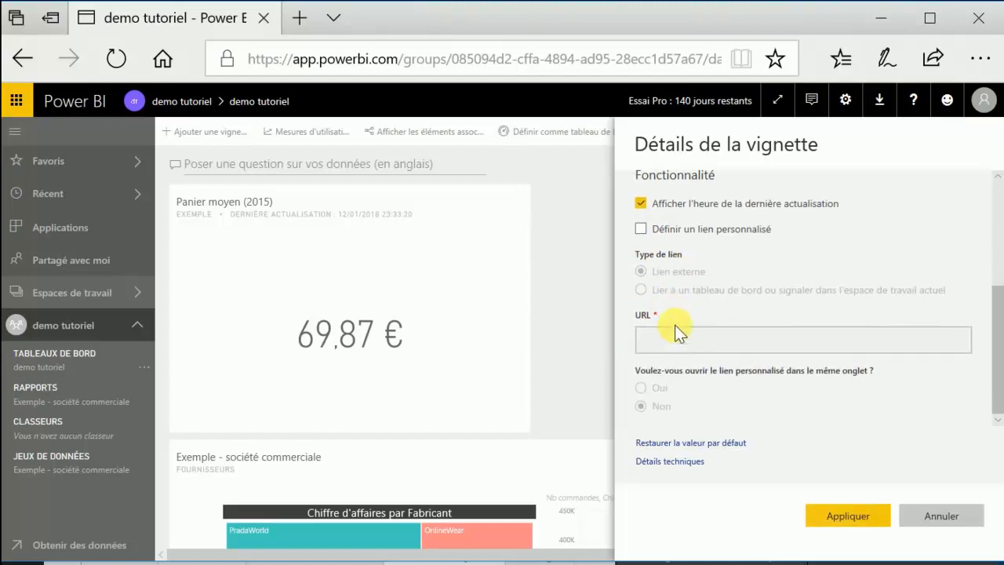
pyautogui.click(863, 517)
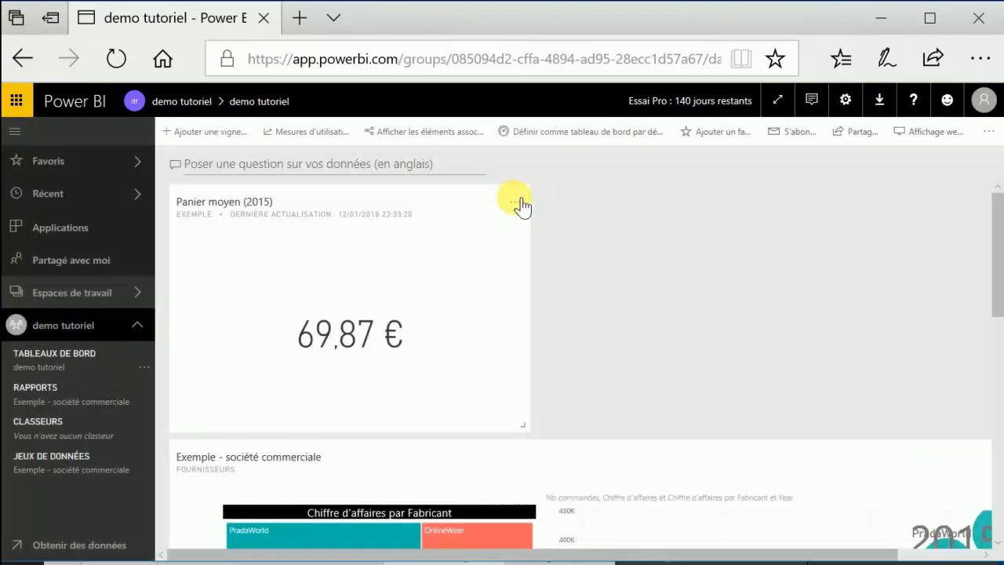
pyautogui.click(520, 205)
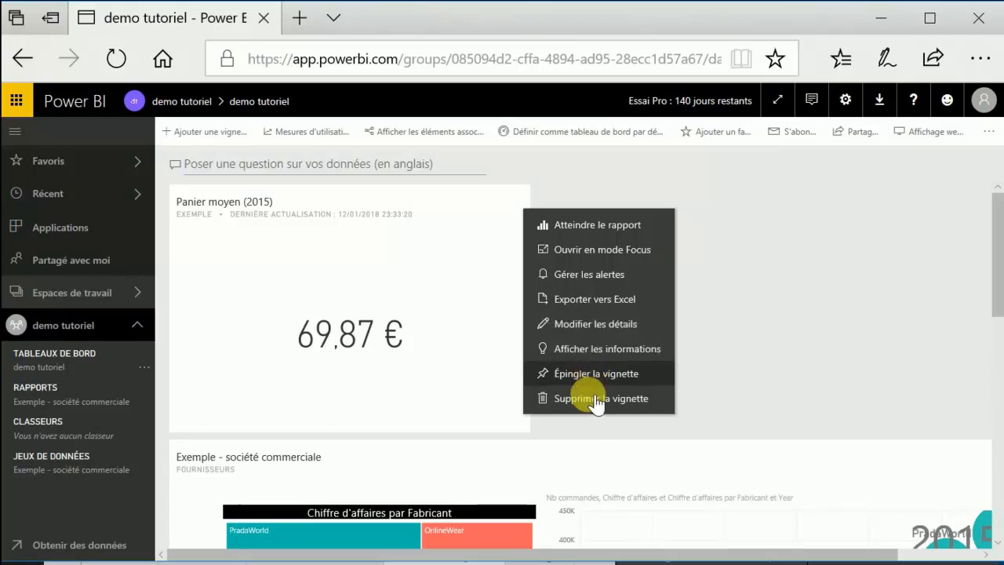
pyautogui.click(777, 301)
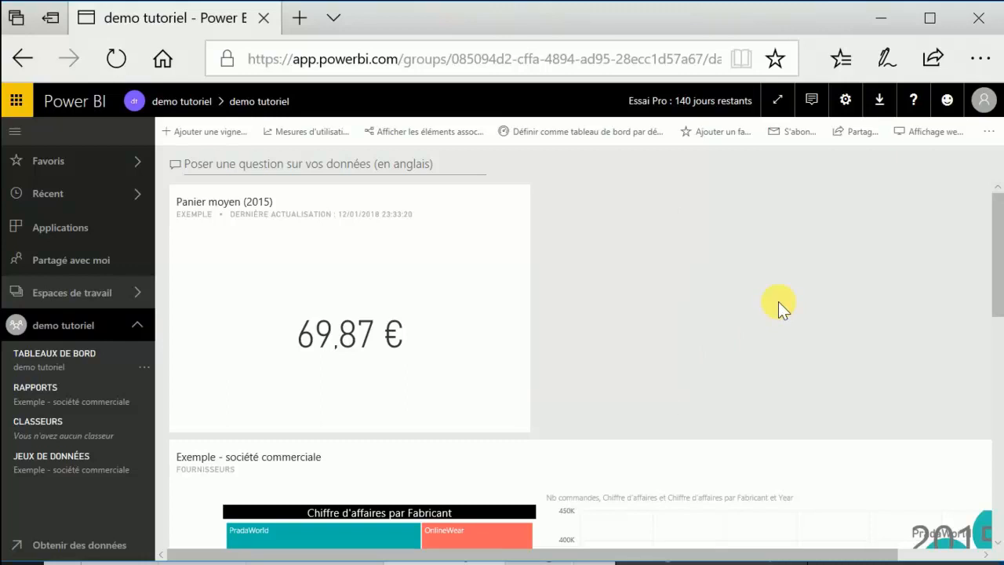
pyautogui.scroll(-5, 646, 389)
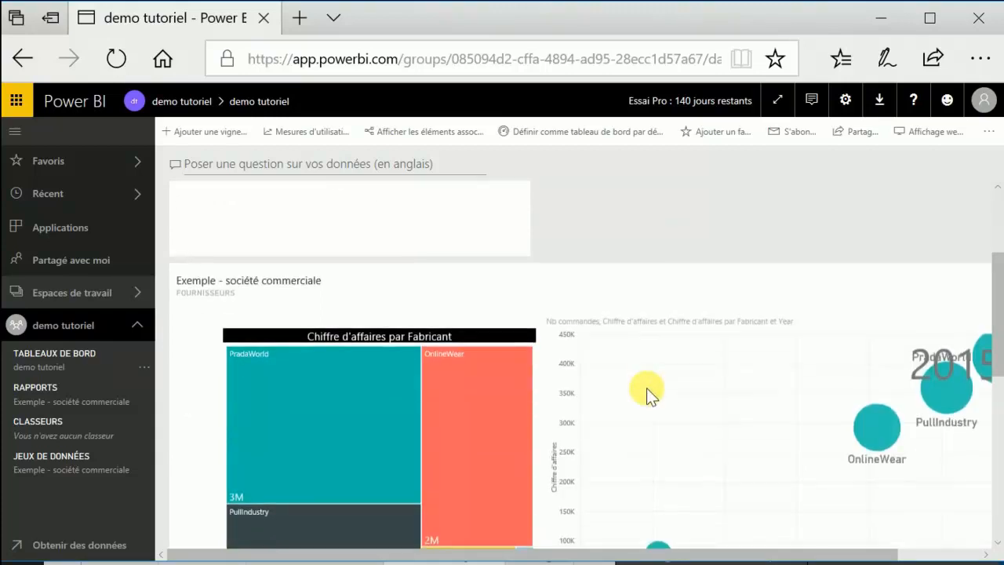
pyautogui.scroll(5, 647, 392)
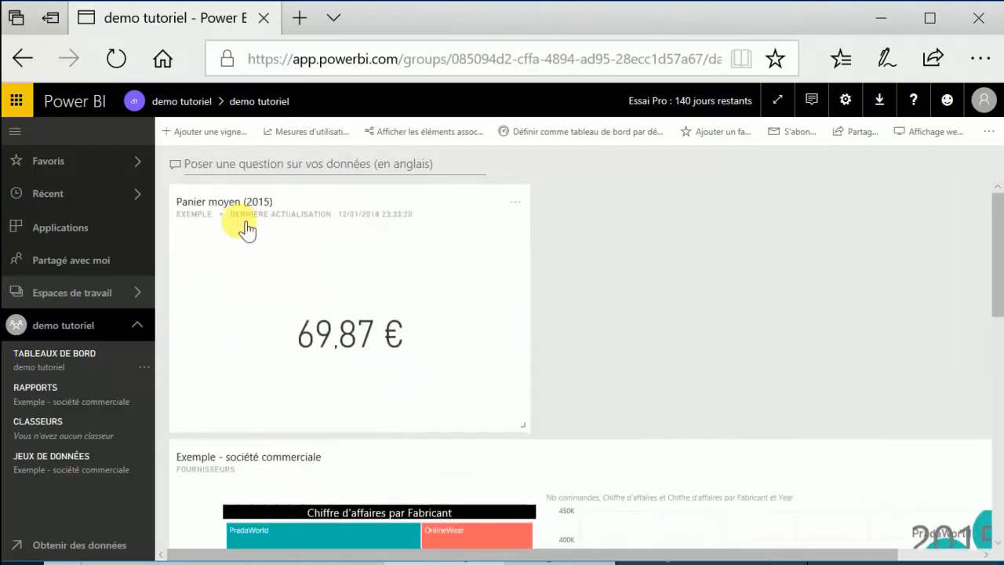
# - Start adding a new tile to the dashboard with web content as its source
pyautogui.click(212, 134)
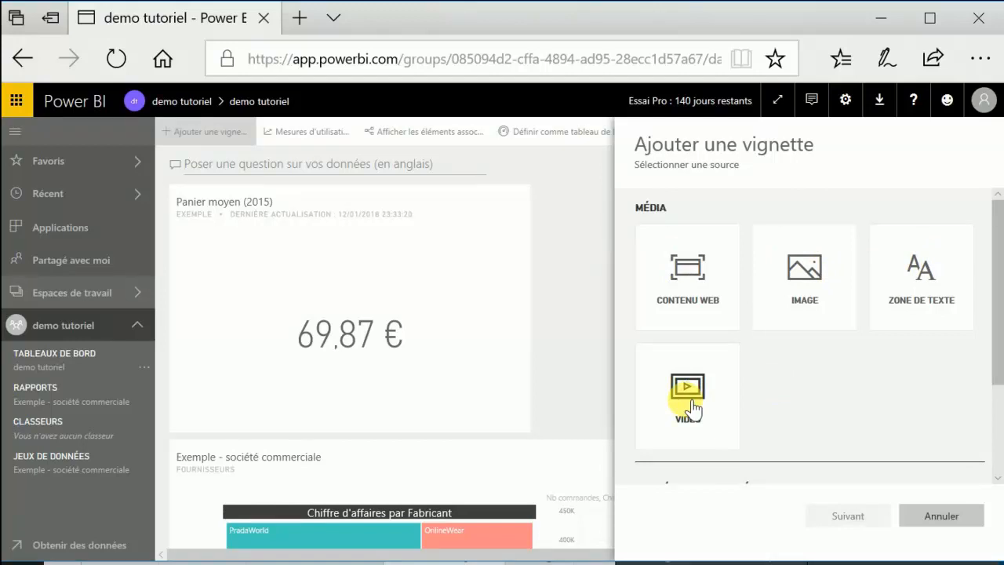
pyautogui.scroll(-1, 796, 396)
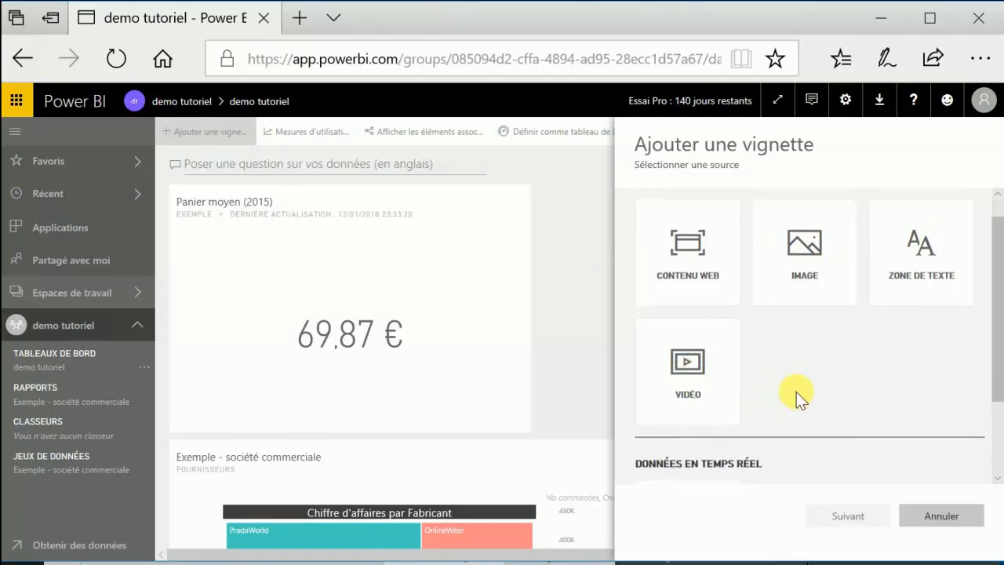
pyautogui.scroll(1, 796, 392)
pyautogui.click(684, 292)
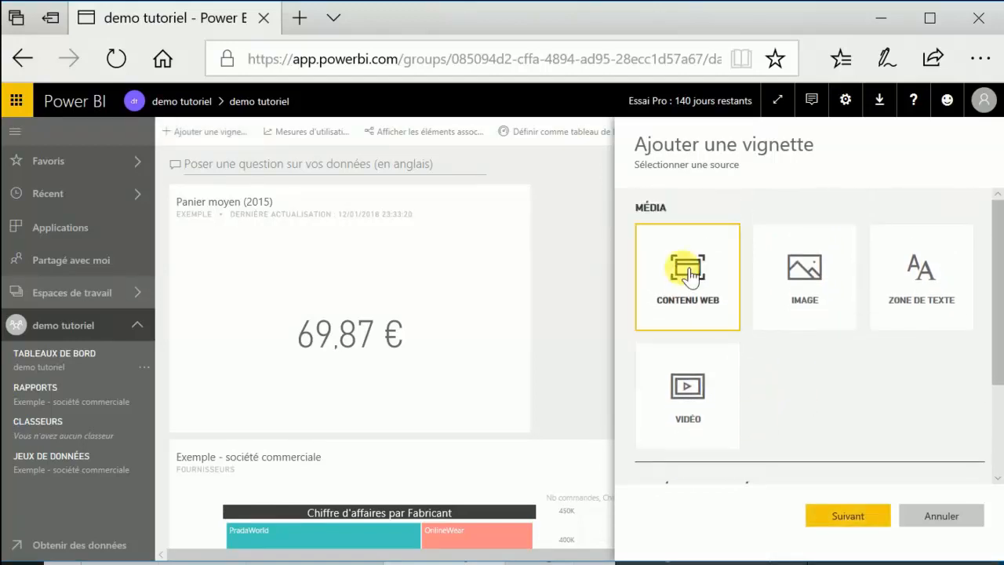
pyautogui.click(861, 518)
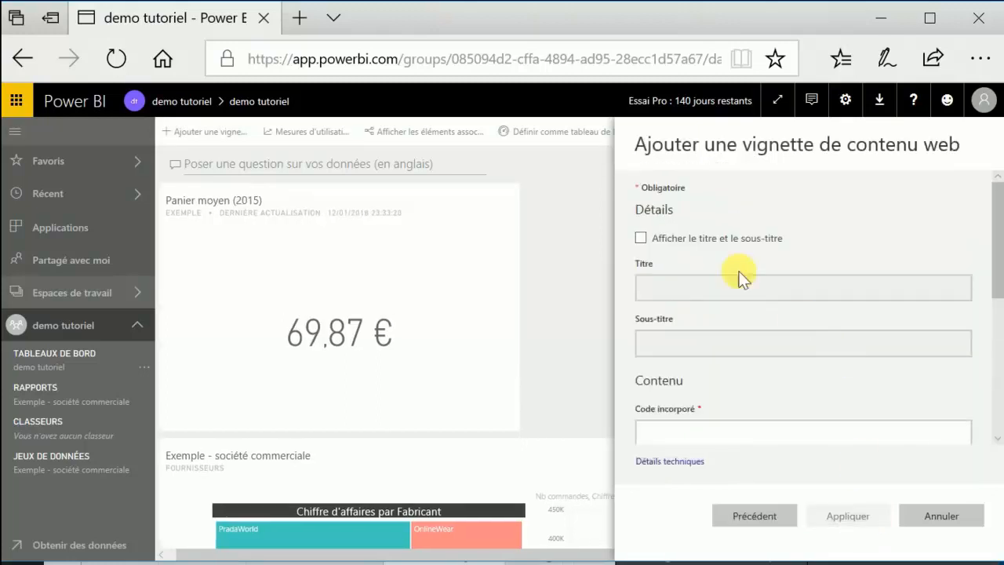
# - Enter the sample embed code <HTML ... > for the web content tile and clear it again
pyautogui.scroll(-2, 731, 365)
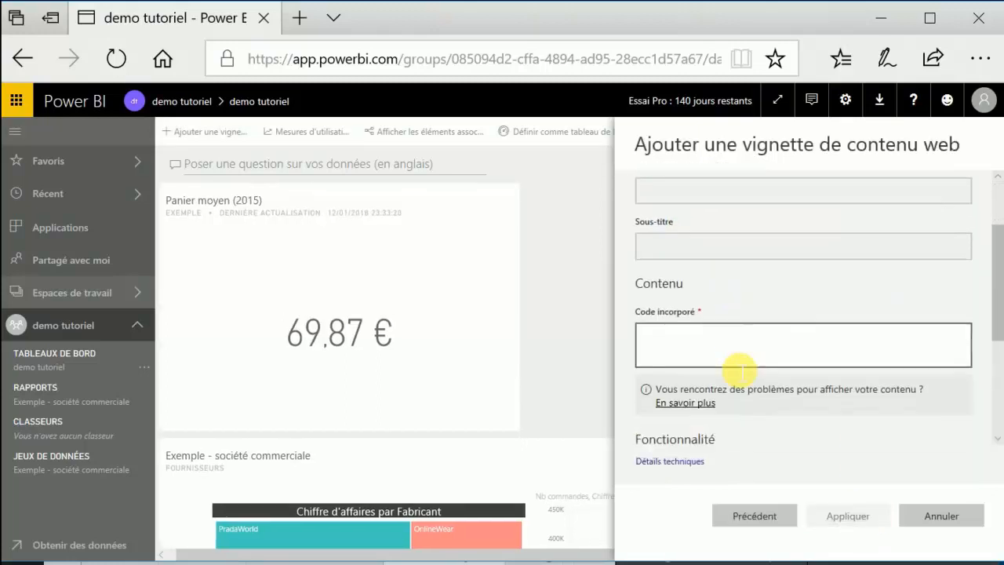
pyautogui.click(684, 295)
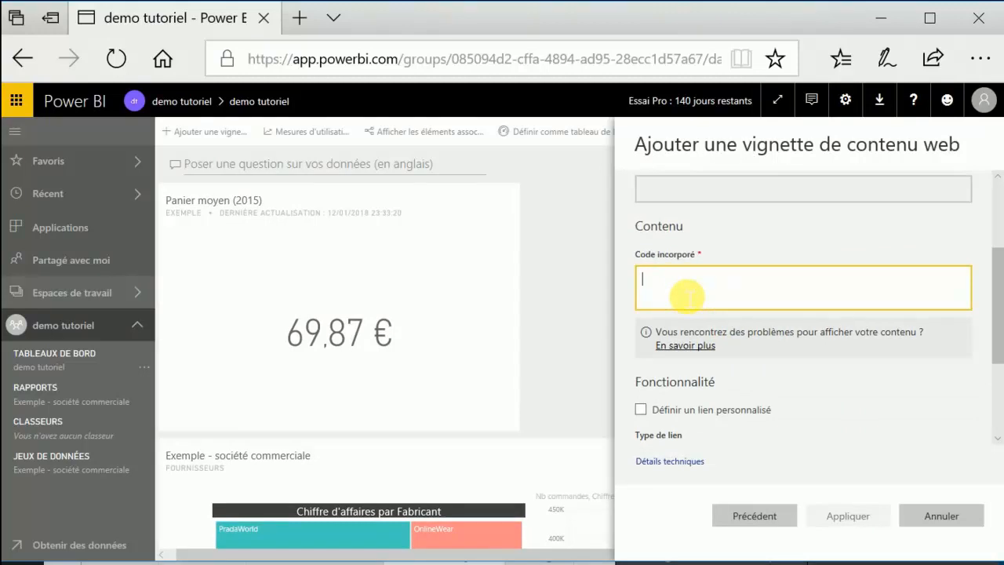
pyautogui.write('<H')
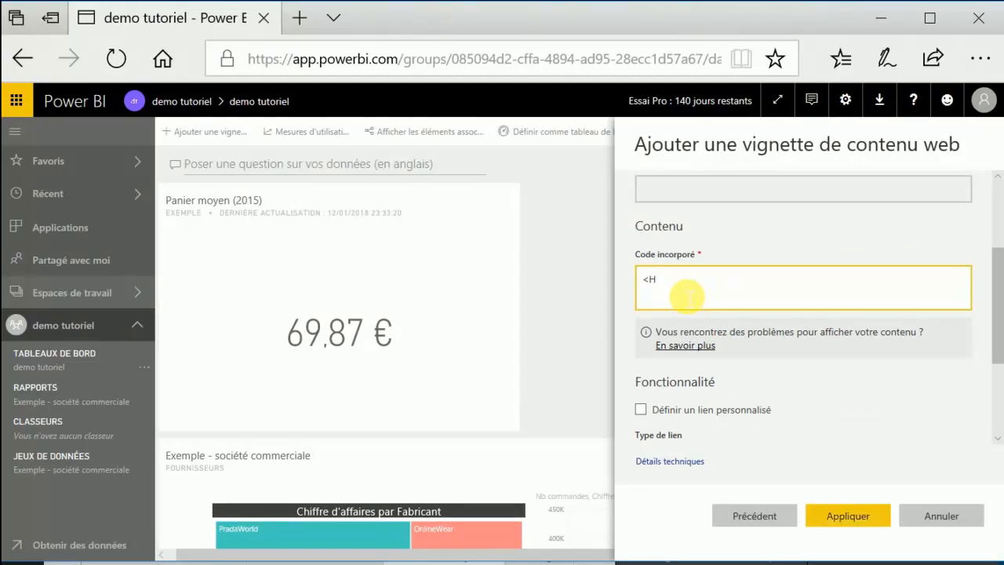
pyautogui.write('TML ... >')
pyautogui.moveTo(737, 295); pyautogui.dragTo(615, 283)
pyautogui.press('Delete')
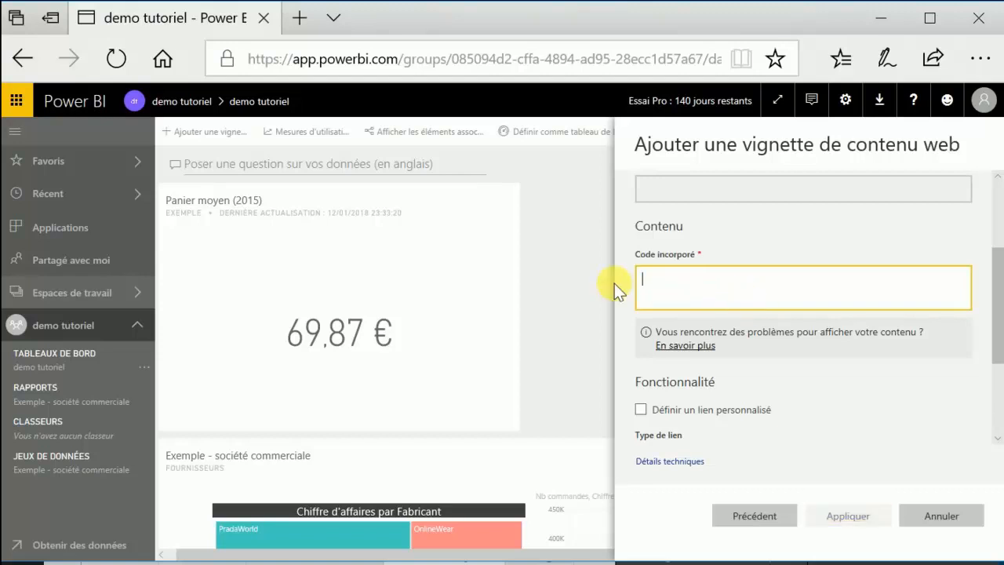
# - Toggle the web content tile's custom link option on and off, and cancel adding the tile
pyautogui.moveTo(992, 342); pyautogui.dragTo(996, 417)
pyautogui.click(963, 401)
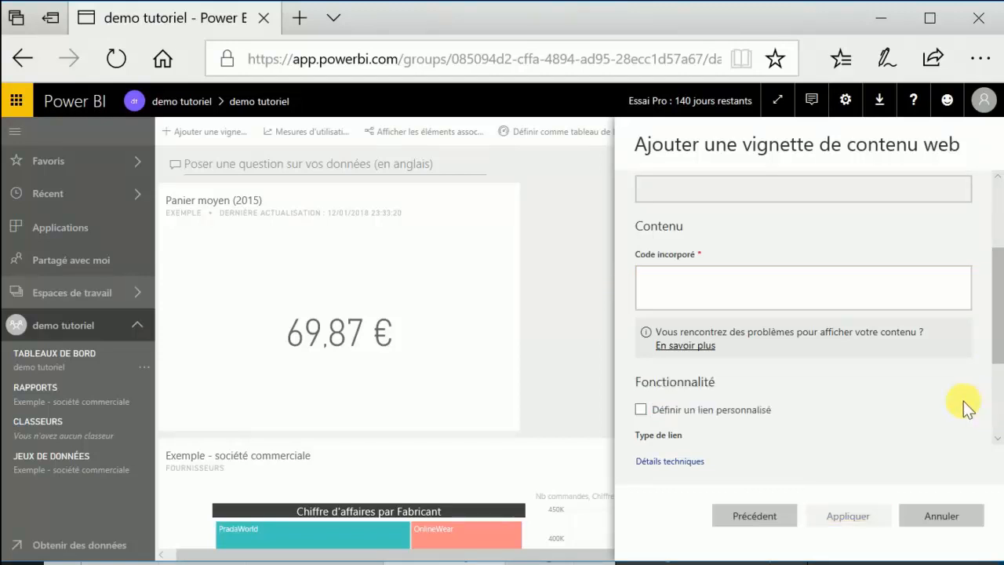
pyautogui.scroll(-3, 985, 353)
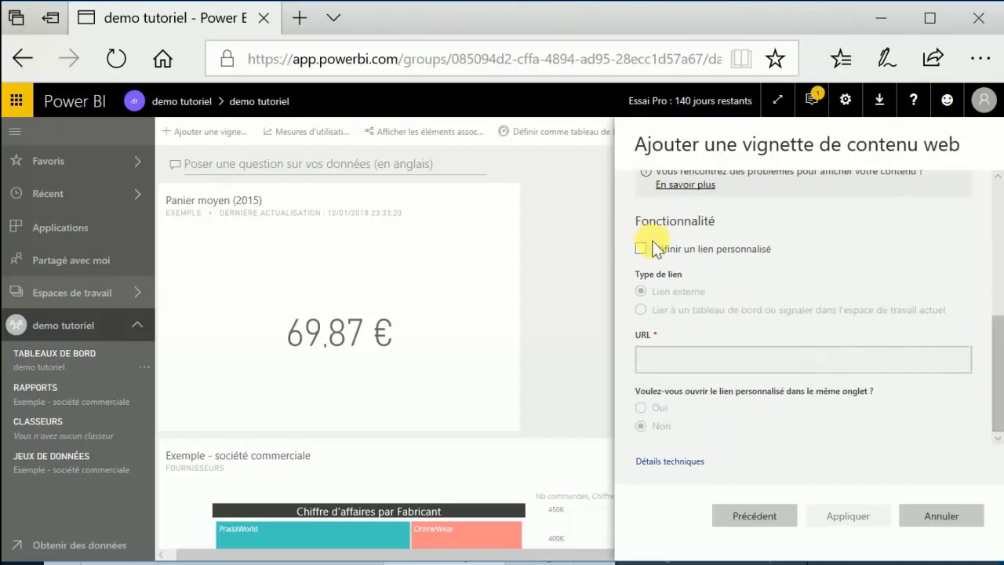
pyautogui.click(641, 248)
pyautogui.click(642, 247)
pyautogui.click(939, 521)
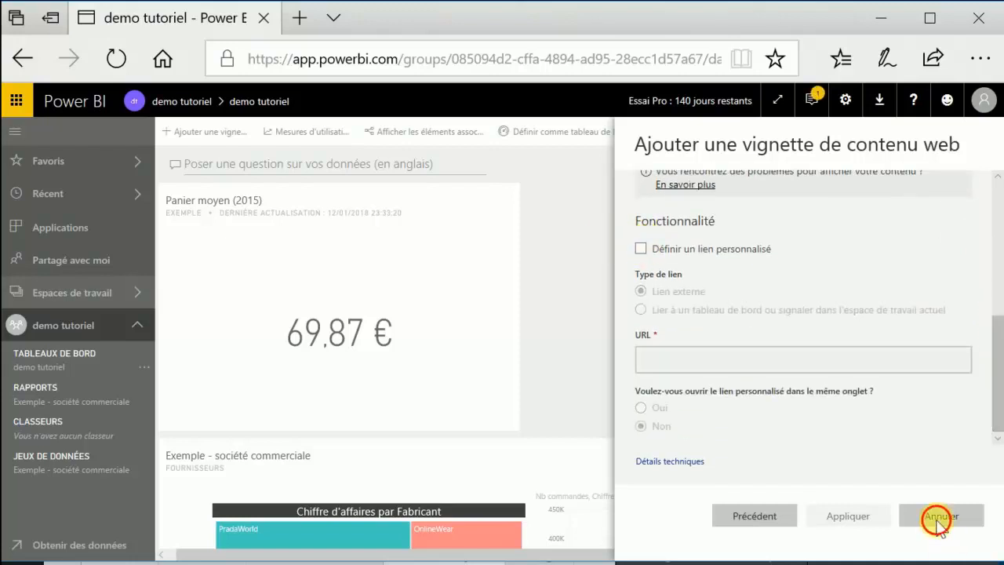
# - Start adding a custom streaming data tile, view its dataset selection and cancel
pyautogui.click(211, 135)
pyautogui.scroll(-3, 854, 392)
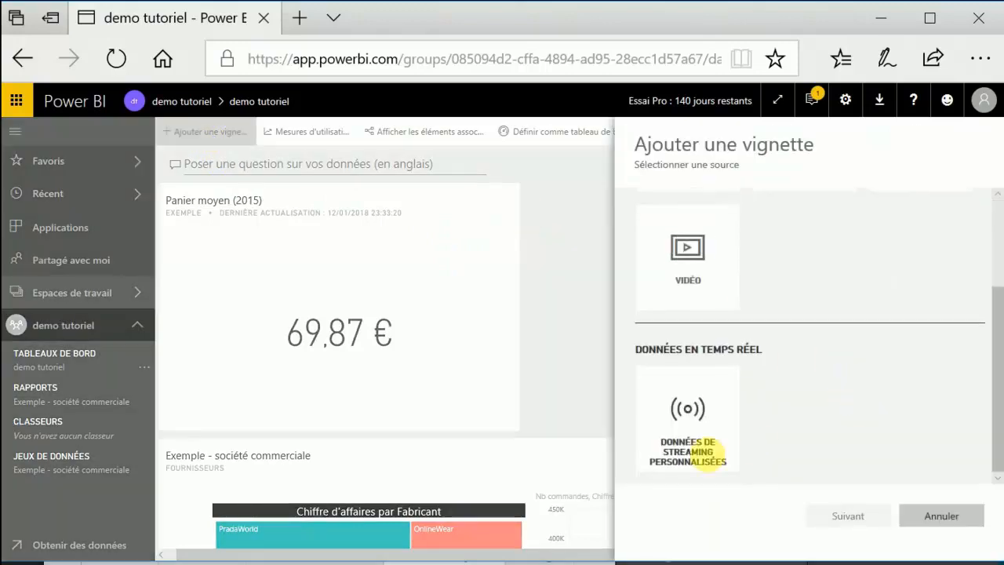
pyautogui.click(683, 408)
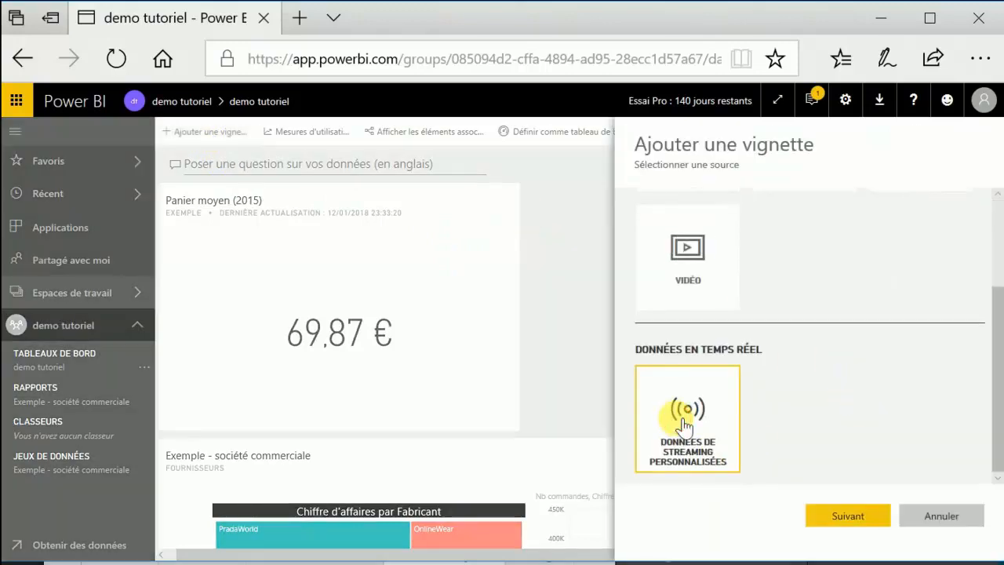
pyautogui.click(835, 518)
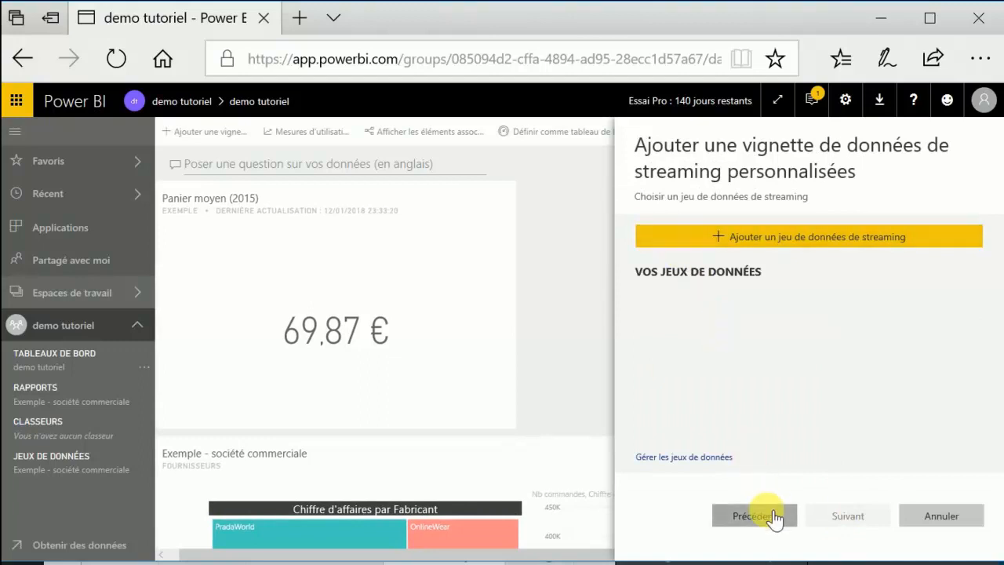
pyautogui.click(942, 516)
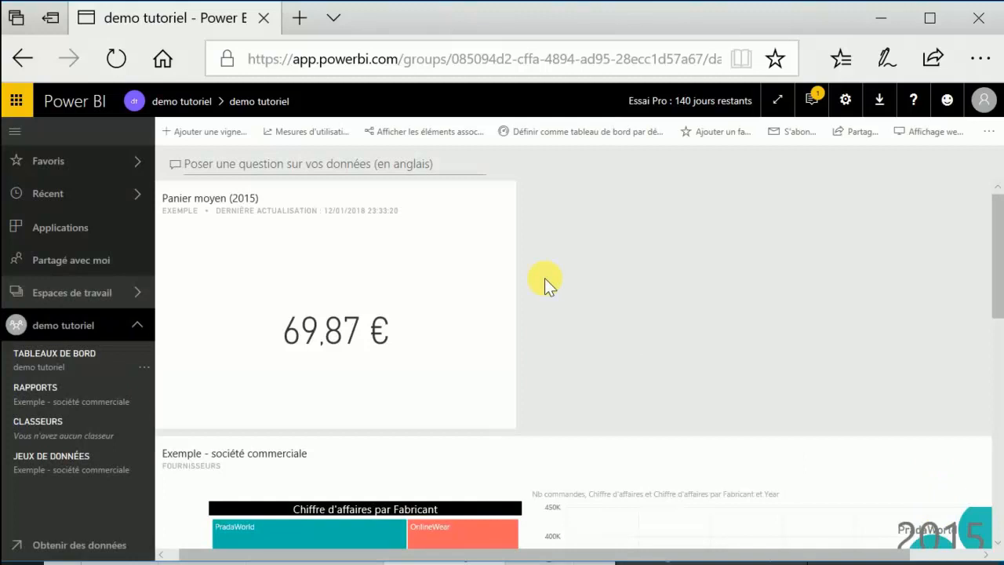
# - View the dashboard's usage metrics report, check its Platforms filter and return to the demo tutoriel dashboard
pyautogui.click(314, 133)
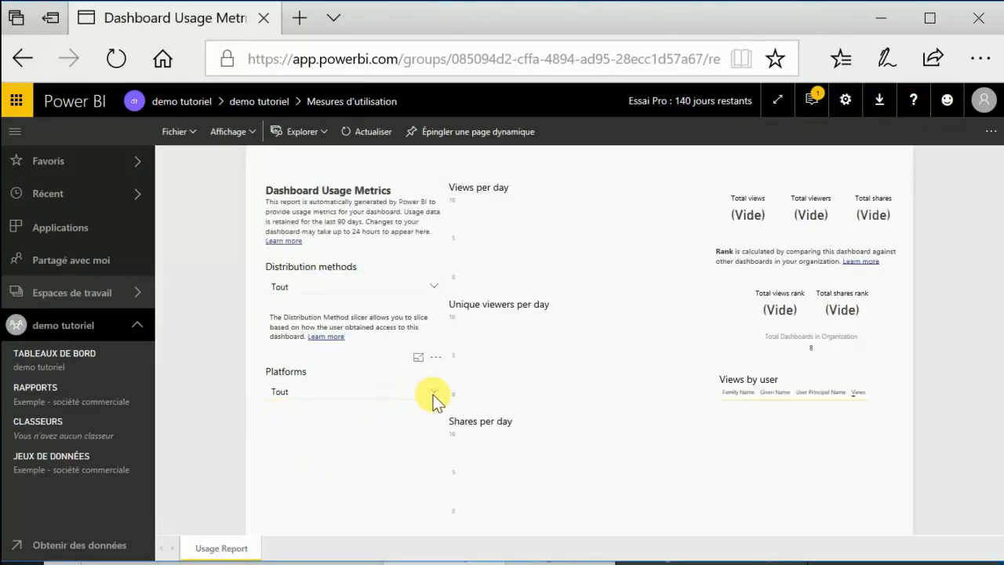
pyautogui.click(433, 394)
pyautogui.click(433, 394)
pyautogui.click(54, 369)
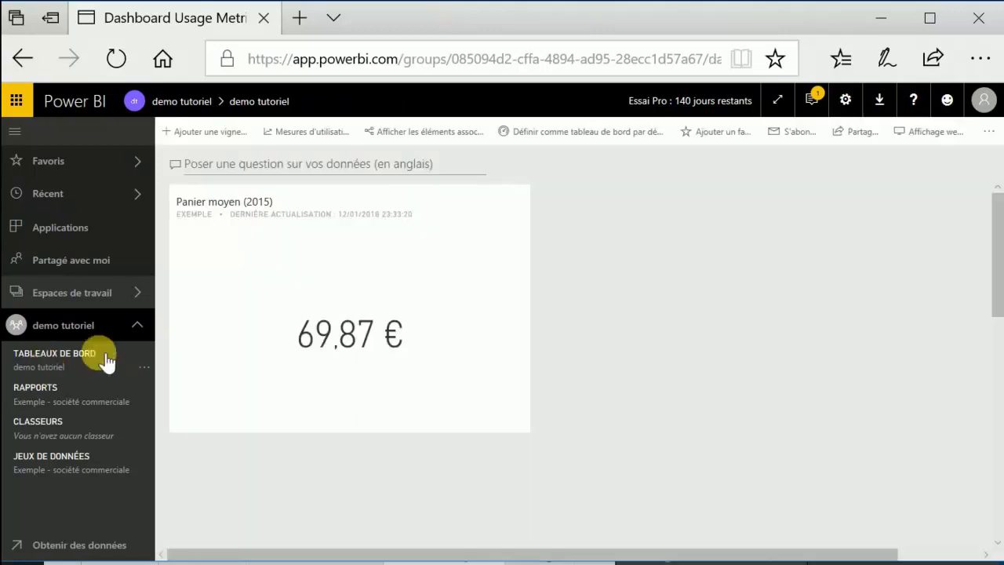
# - View the reports and datasets related to the demo tutoriel dashboard and close the list
pyautogui.click(436, 132)
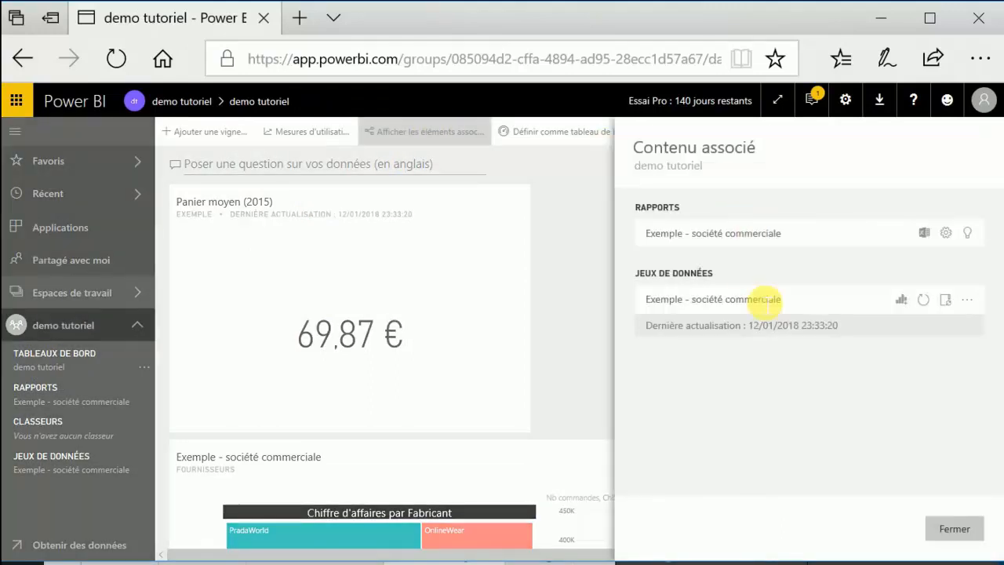
pyautogui.click(954, 528)
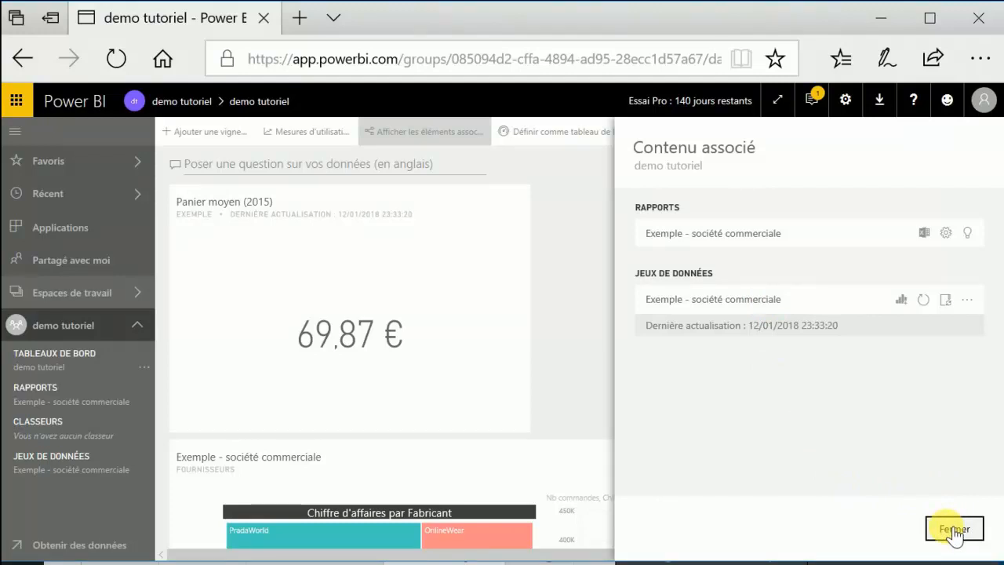
pyautogui.click(954, 528)
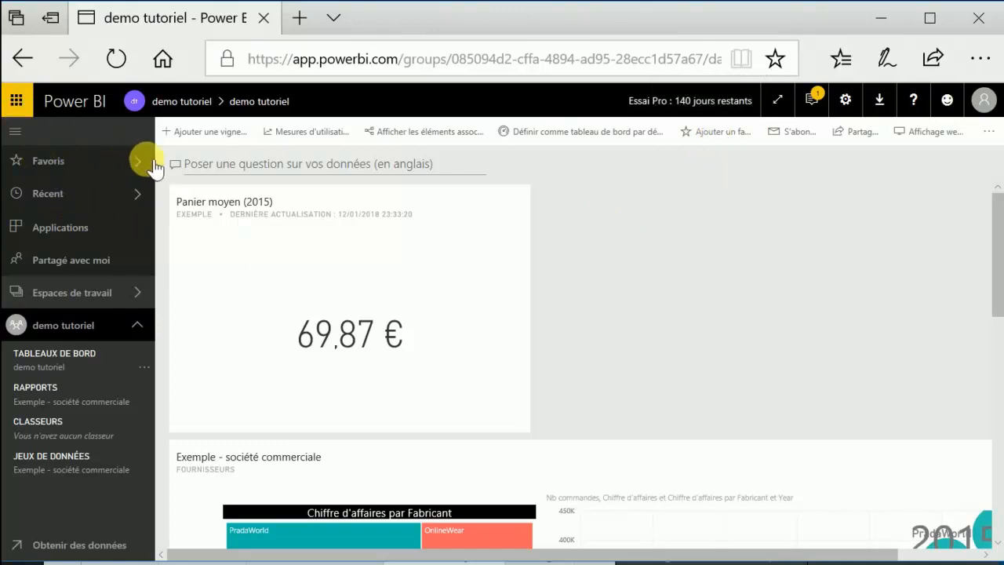
# - Open the dashboard's e-mail subscription settings, toggle the demo tutoriel subscription off and on, and cancel
pyautogui.click(810, 146)
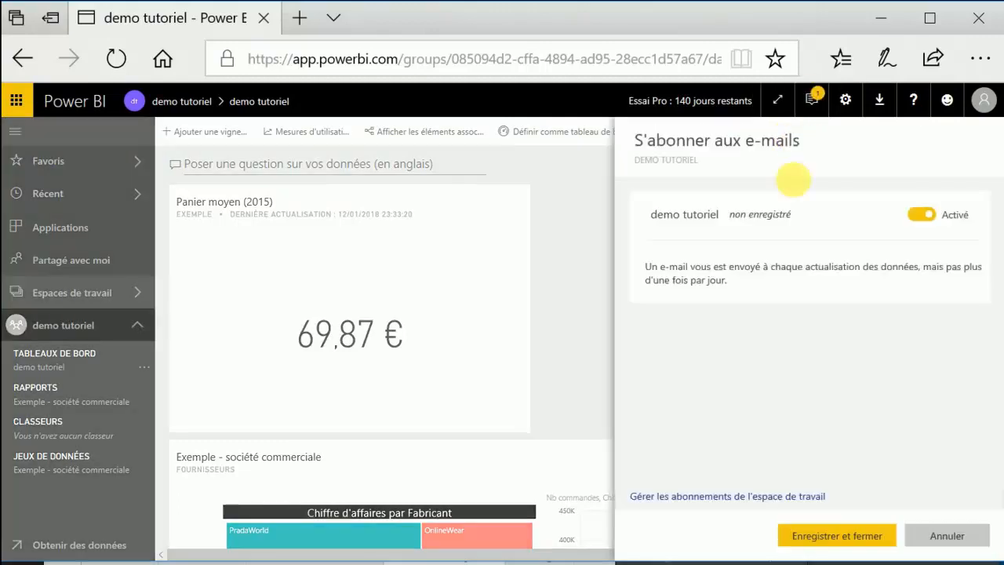
pyautogui.click(912, 215)
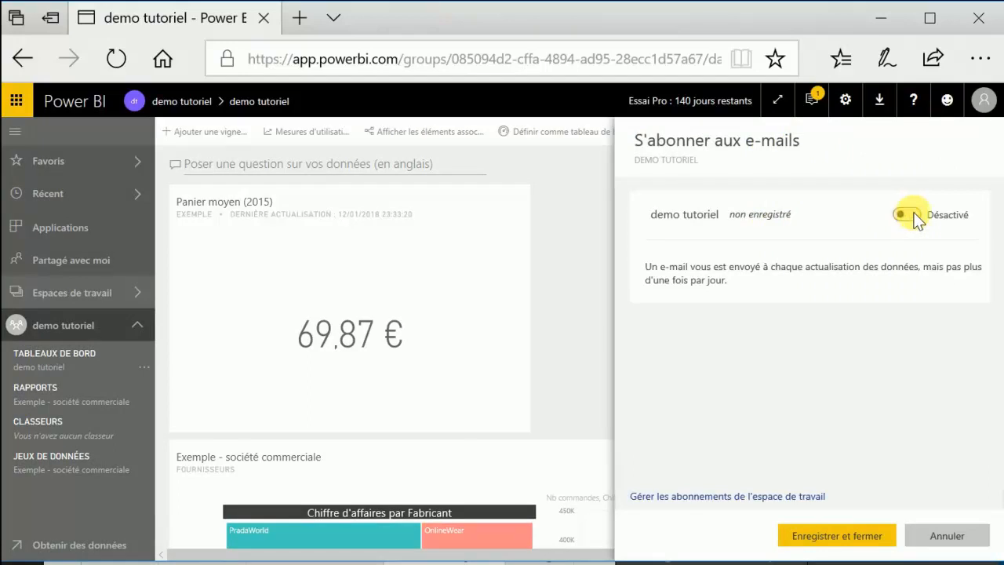
pyautogui.click(914, 214)
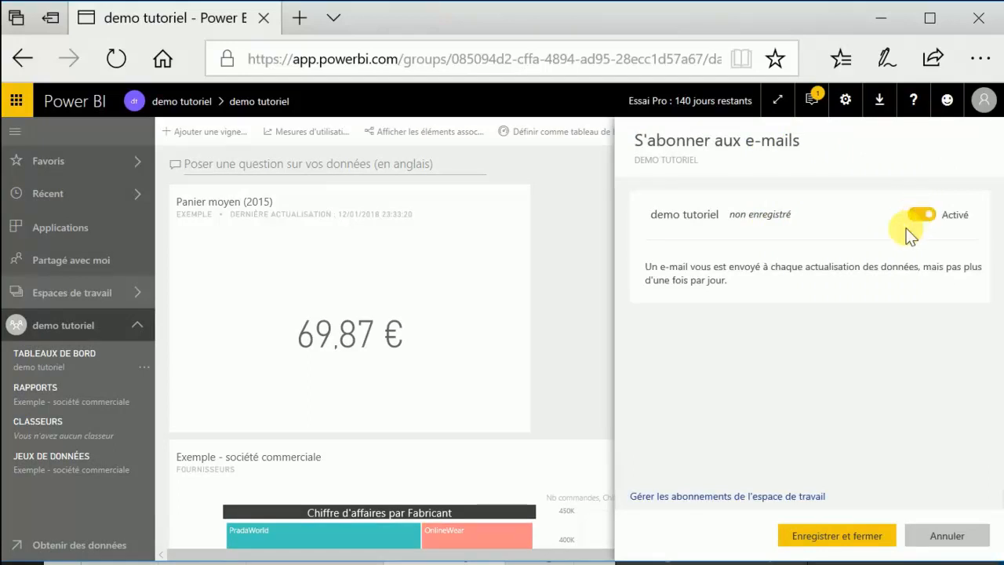
pyautogui.click(947, 536)
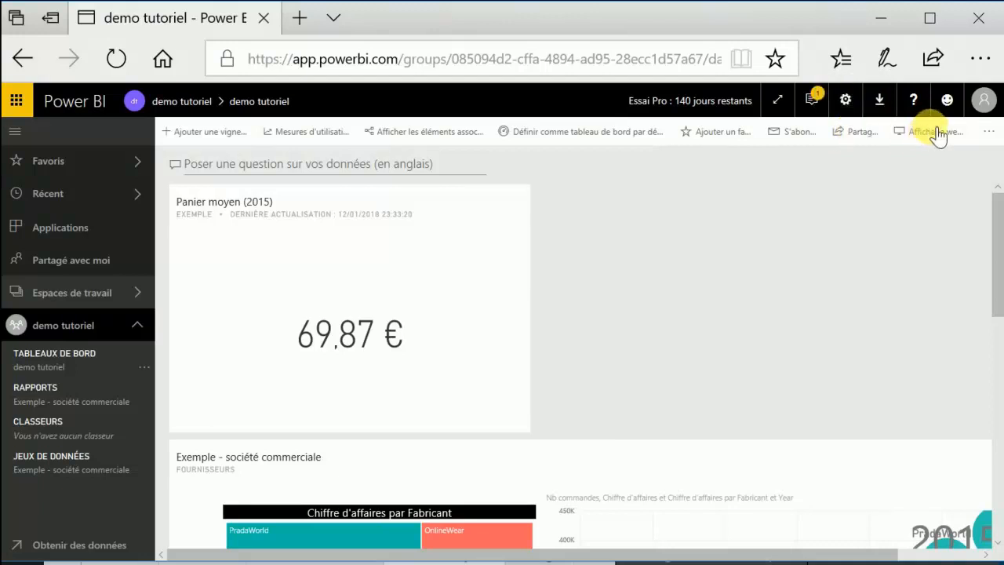
# - View the dashboard's additional actions, such as duplicating, printing and refreshing its tiles, and close the list
pyautogui.click(984, 133)
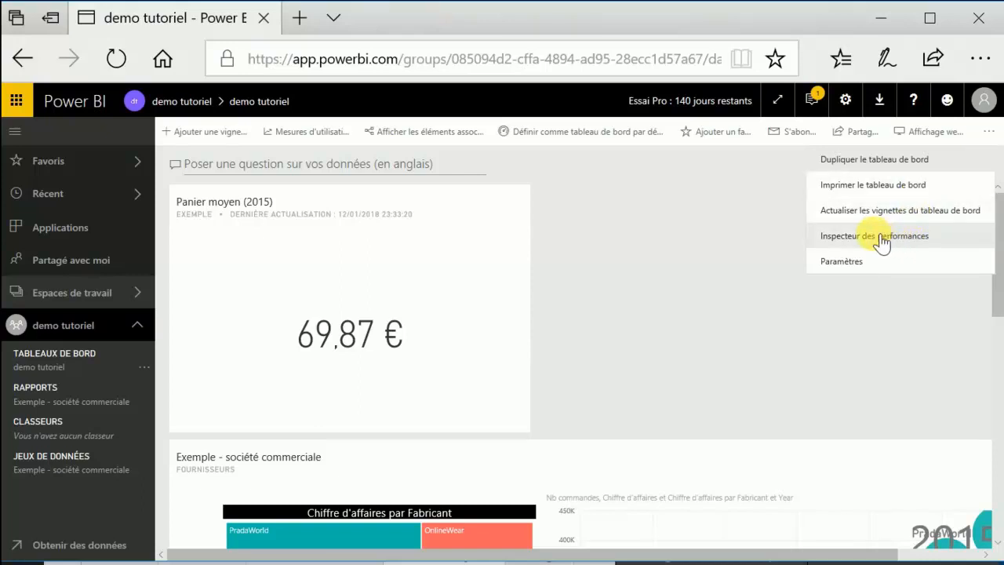
pyautogui.click(864, 317)
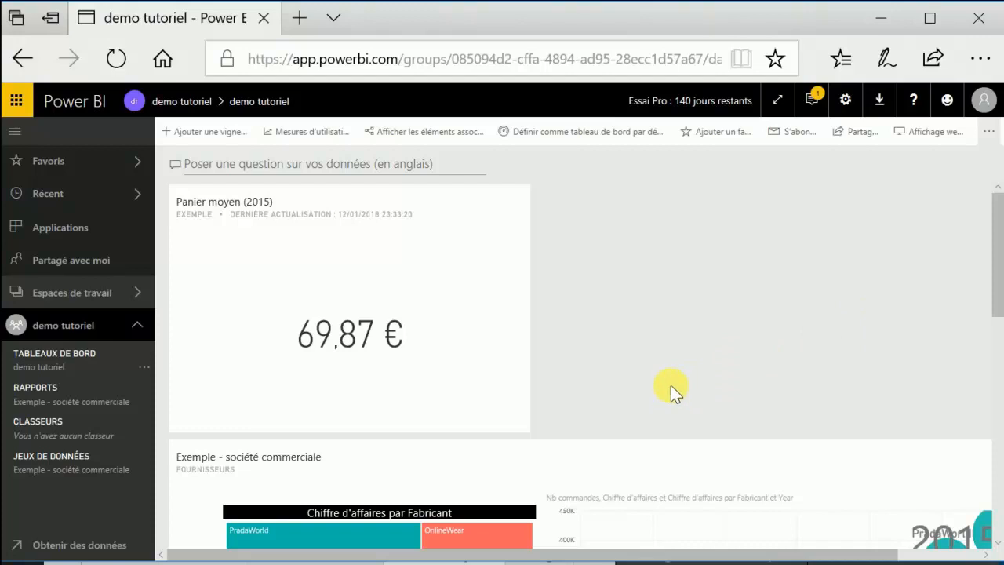
# - Start sharing the demo tutoriel dashboard and enter "coucou" as the optional message, leaving the recipient field empty
pyautogui.click(862, 135)
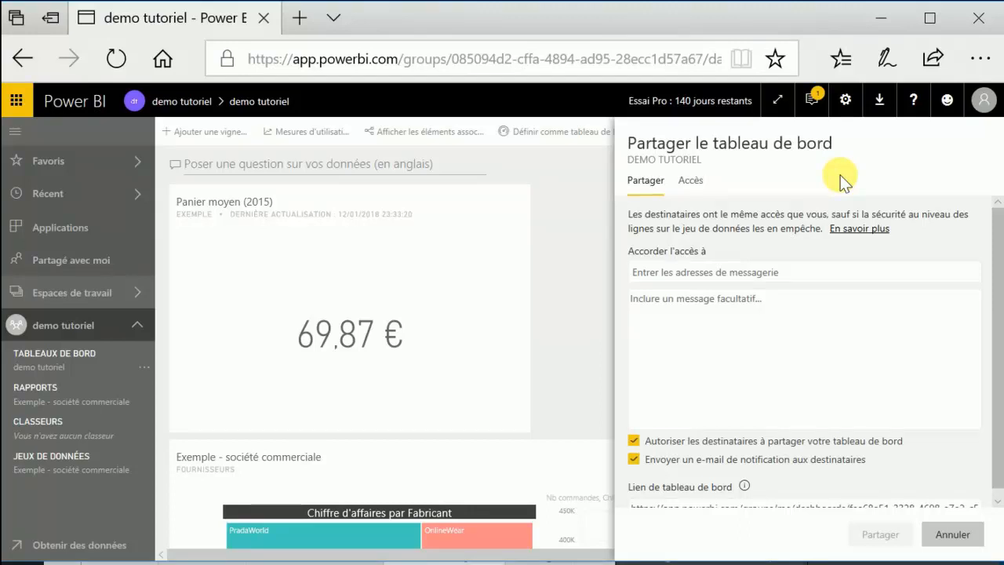
pyautogui.click(691, 273)
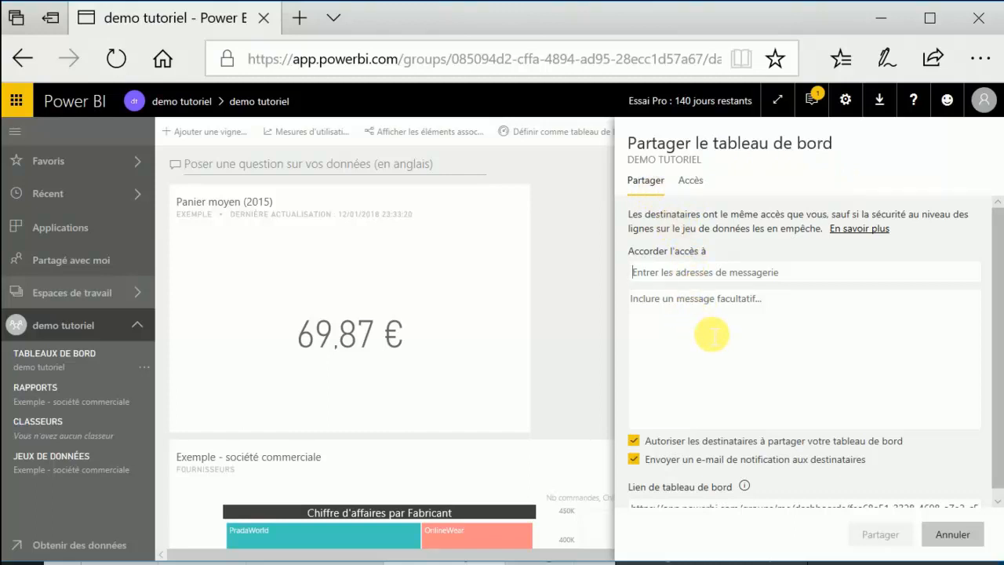
pyautogui.click(683, 314)
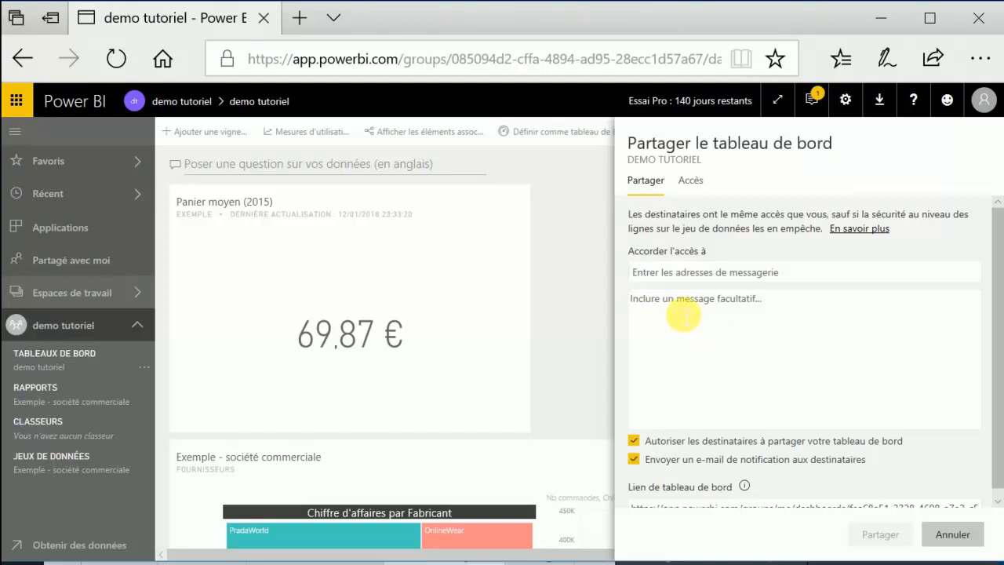
pyautogui.write('coucou')
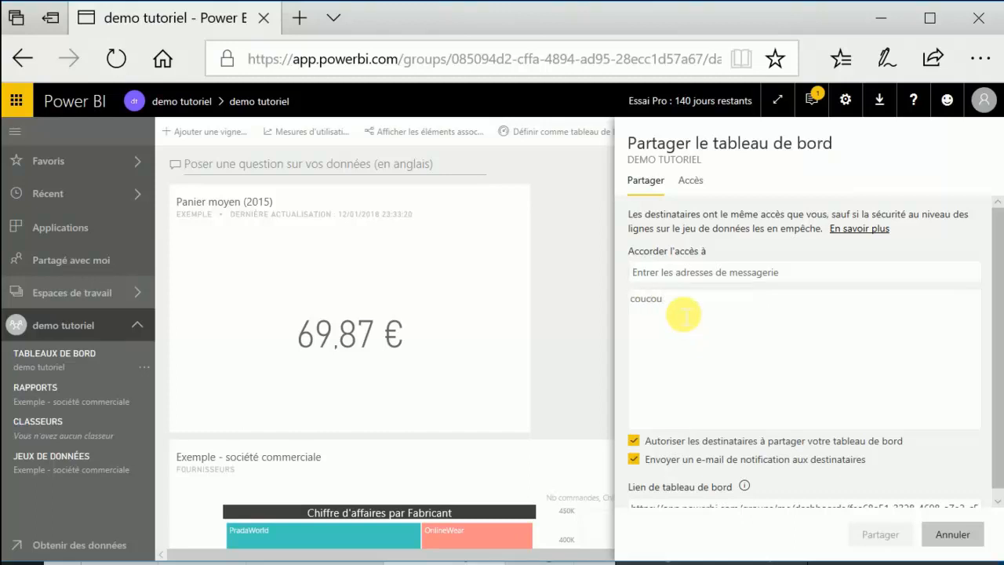
# - Toggle the recipients' resharing and e-mail notification options off and on, and select the dashboard link
pyautogui.scroll(-1, 712, 418)
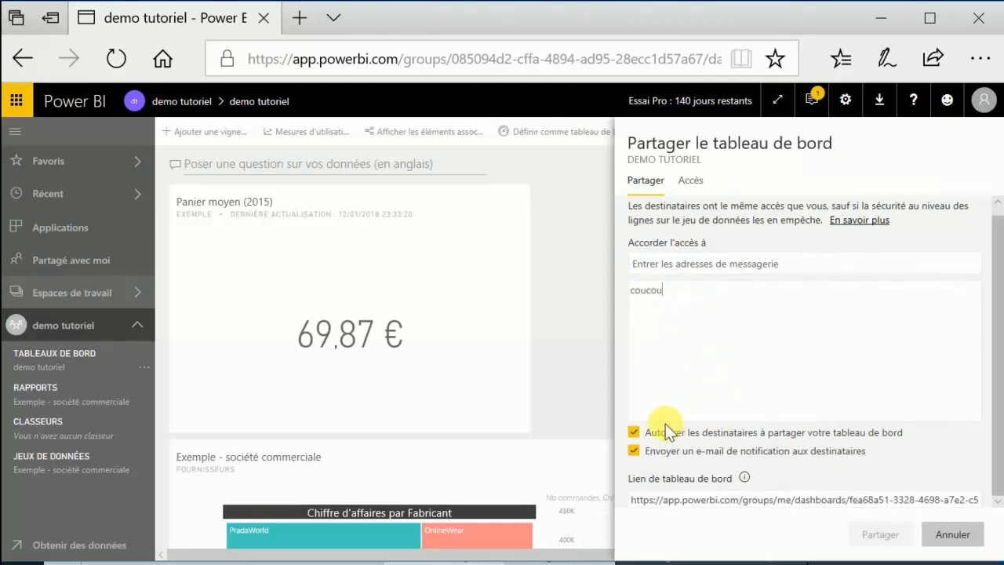
pyautogui.click(633, 432)
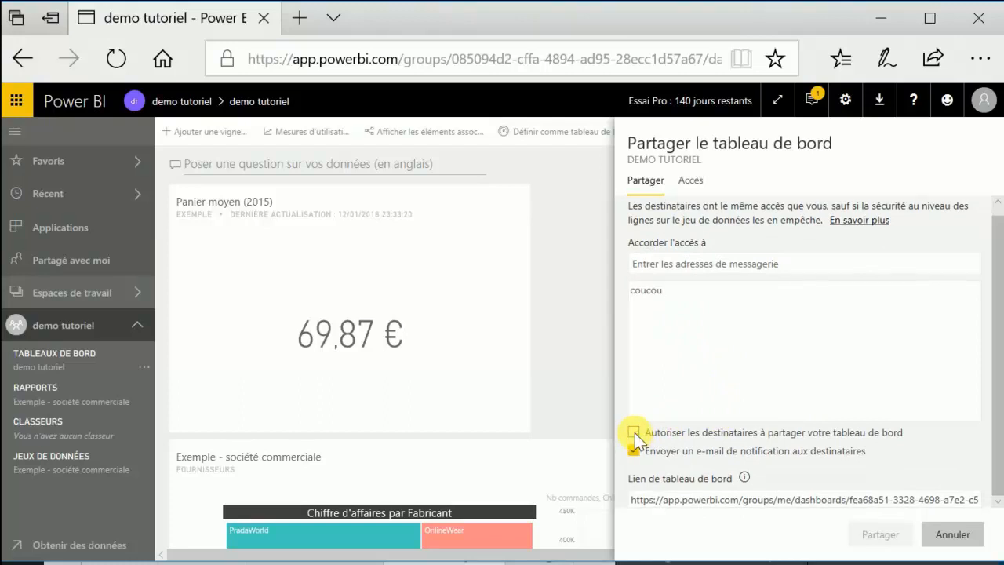
pyautogui.click(633, 432)
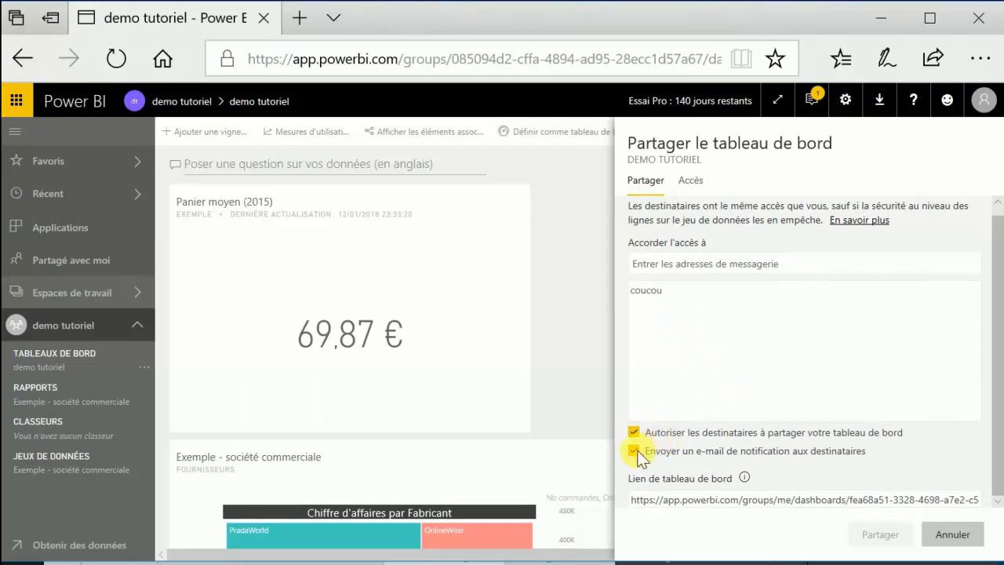
pyautogui.click(633, 451)
pyautogui.click(633, 451)
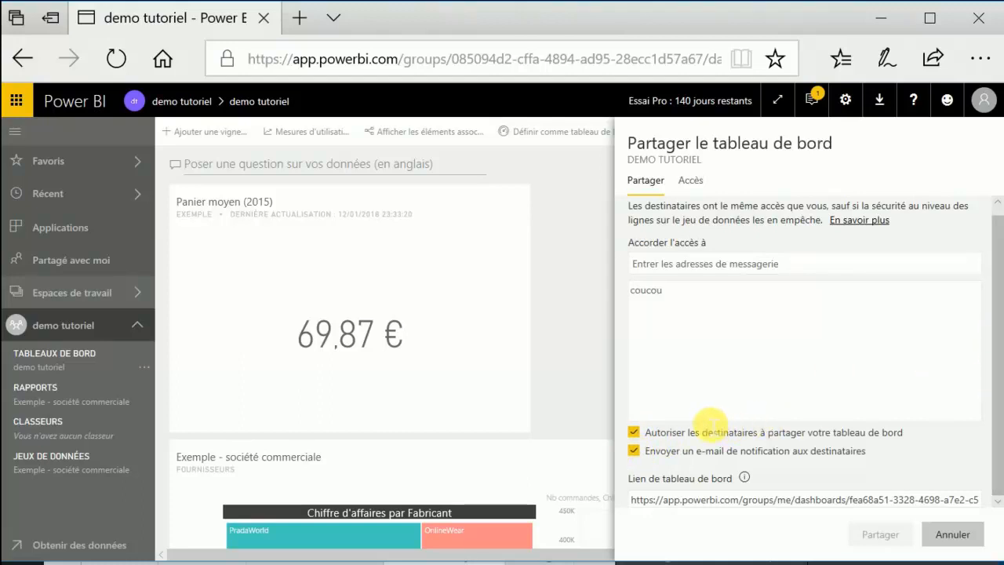
pyautogui.click(697, 500)
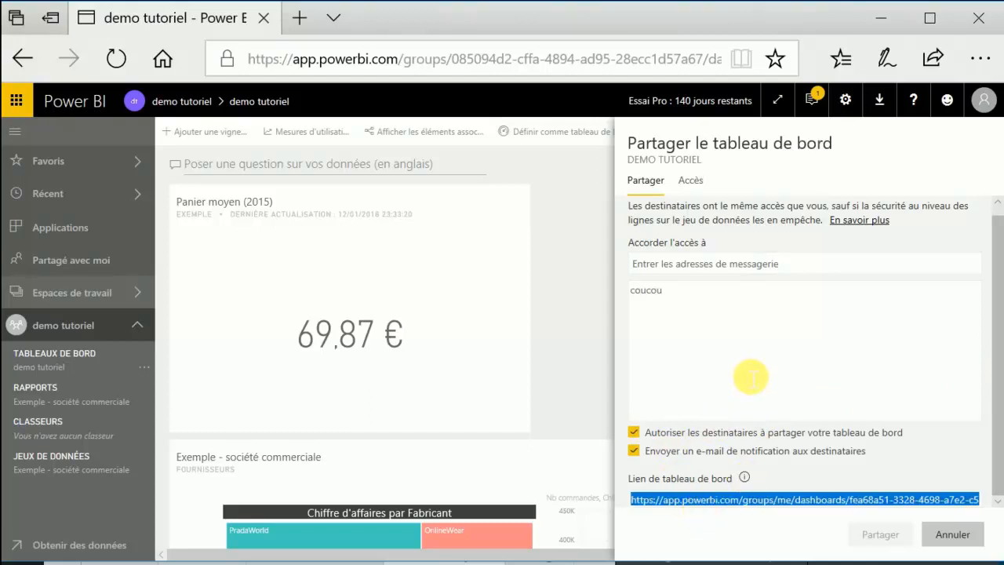
# - View who has access to the demo tutoriel dashboard and open its permissions management page
pyautogui.click(692, 182)
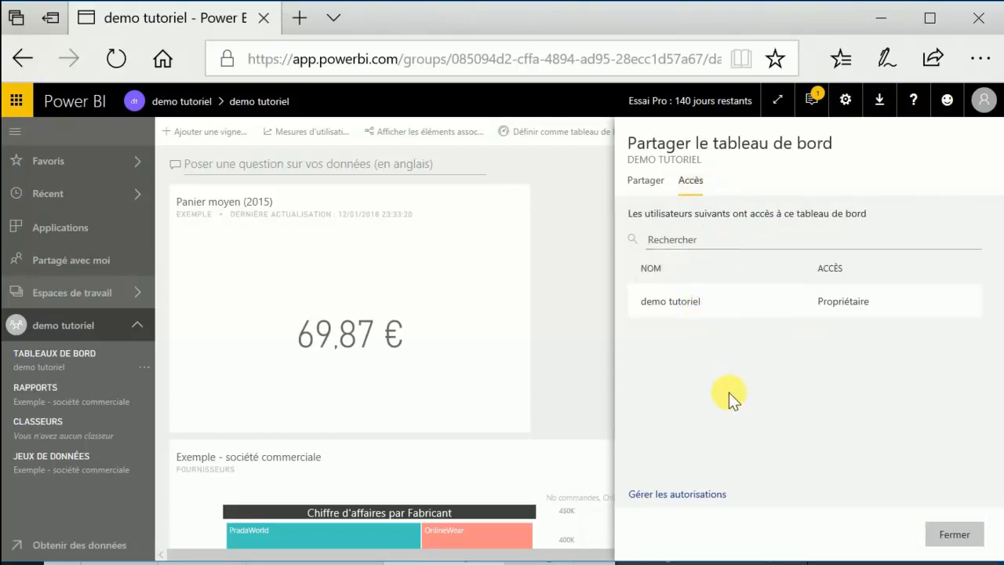
pyautogui.click(687, 495)
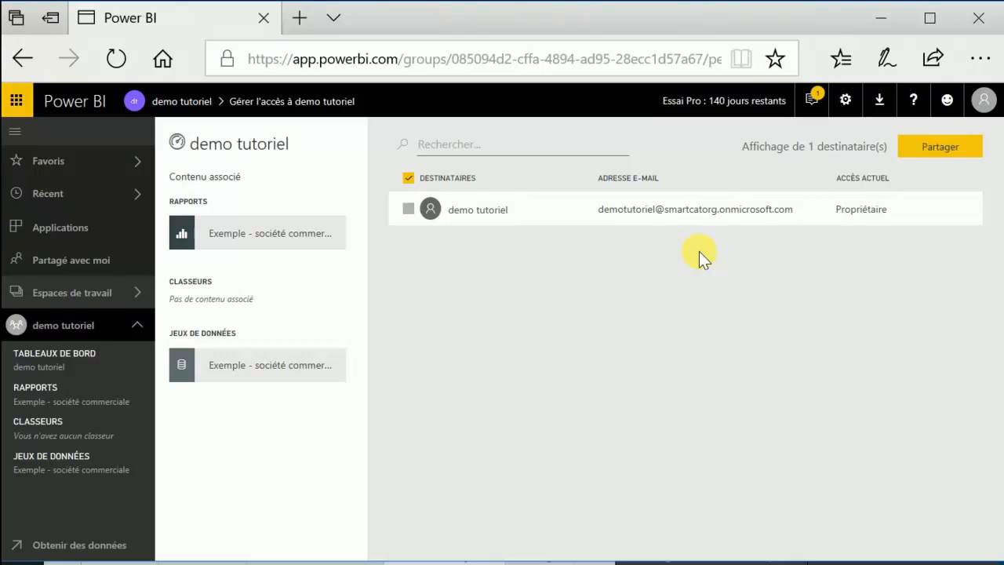
# - Open the demo tutoriel workspace's content list to examine its dashboards
pyautogui.click(138, 294)
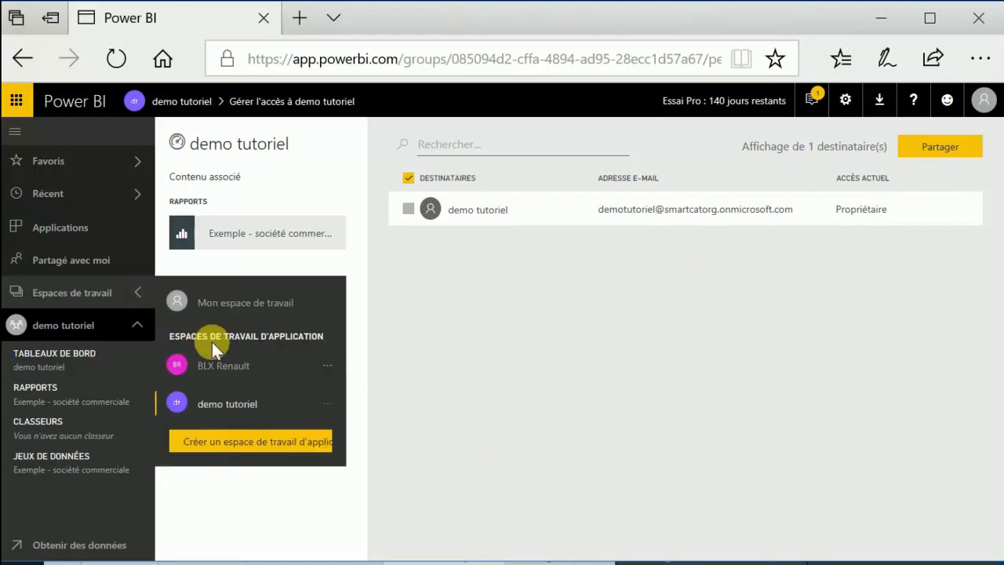
pyautogui.click(244, 405)
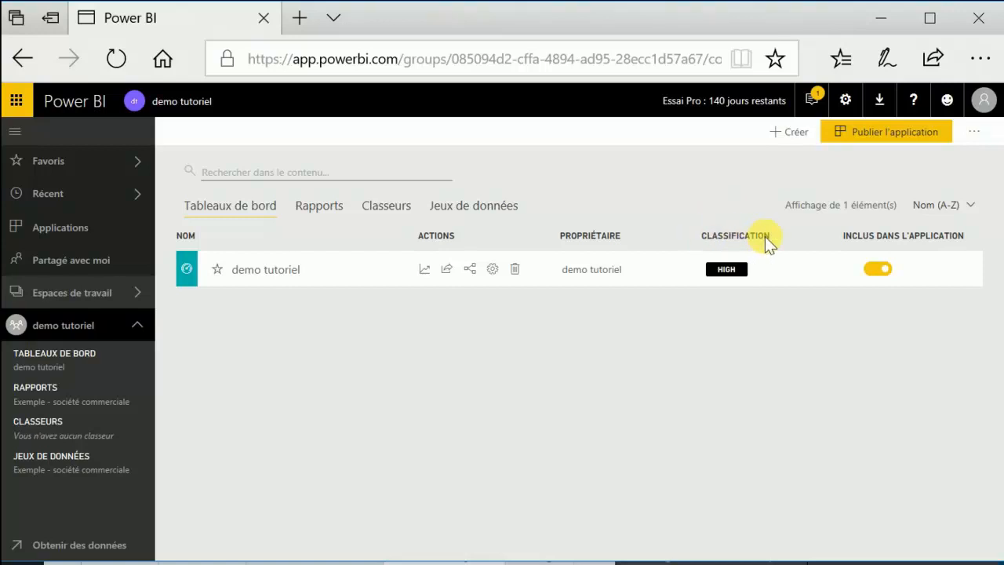
# - Open the administration portal's client settings and expand the data classification setting for dashboards
pyautogui.click(854, 108)
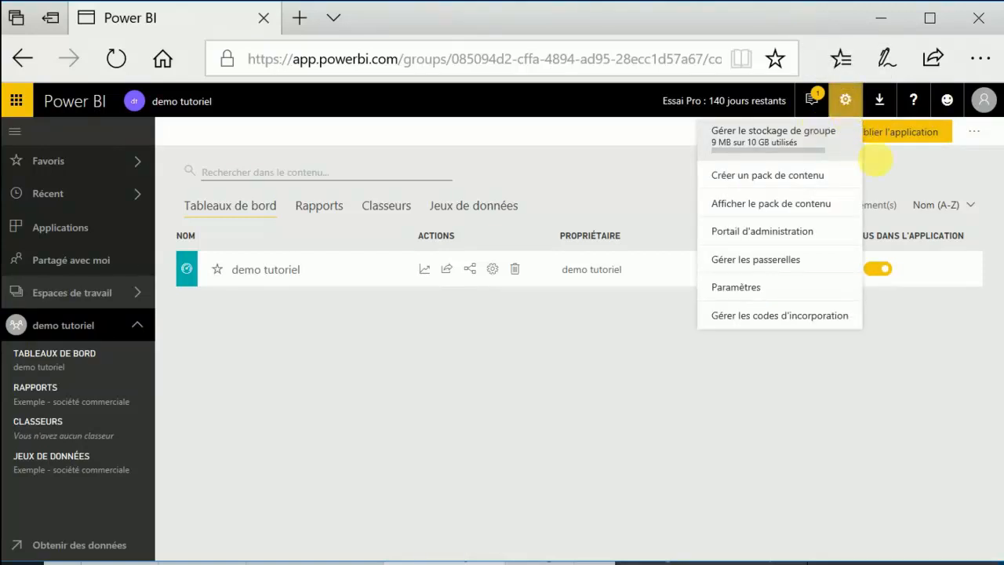
pyautogui.click(883, 171)
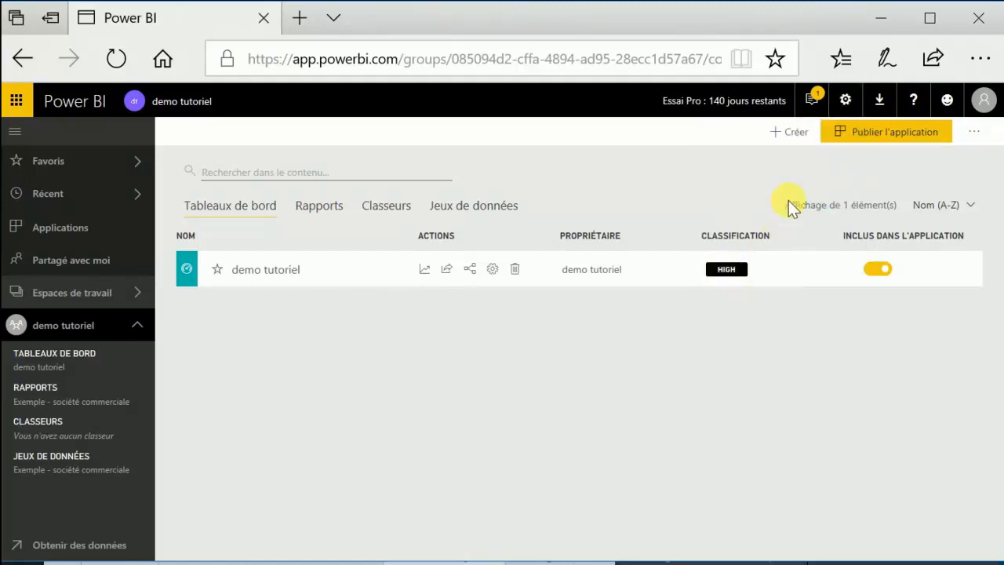
pyautogui.click(844, 100)
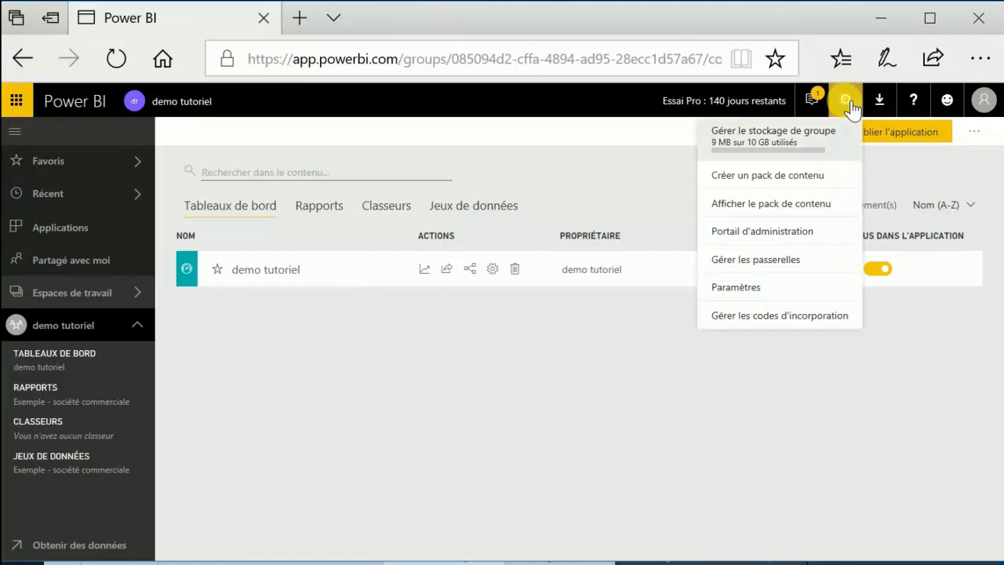
pyautogui.click(793, 234)
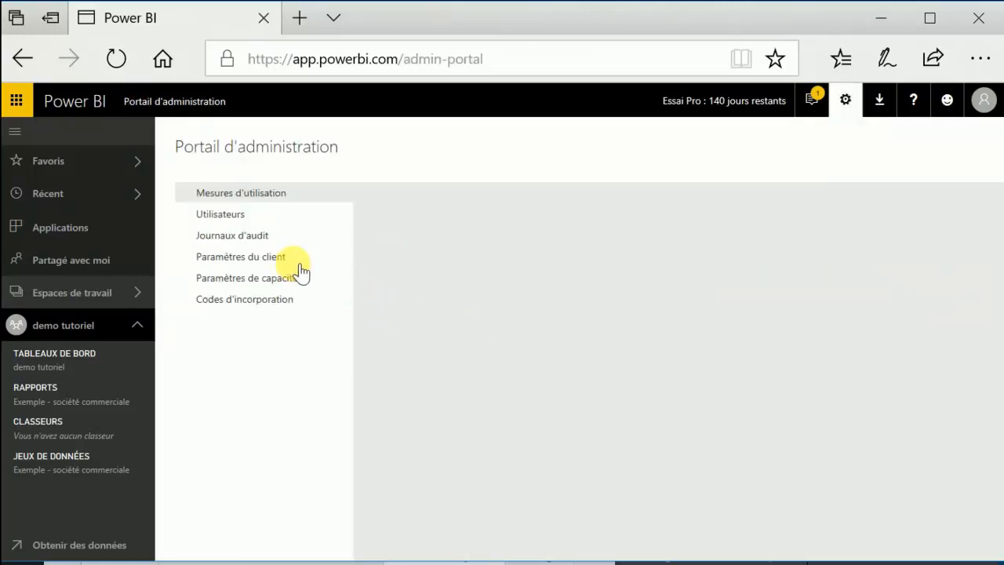
pyautogui.click(248, 259)
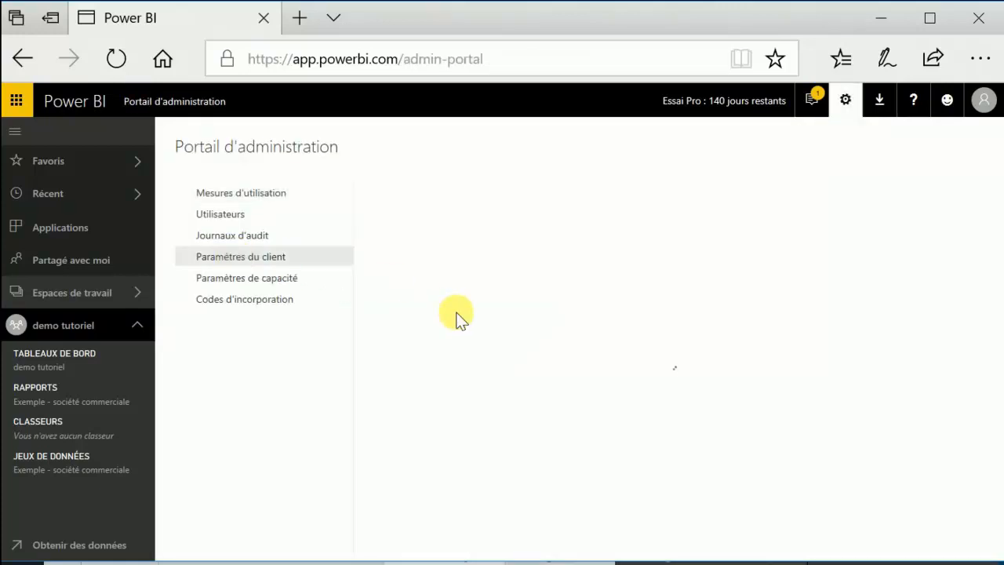
pyautogui.scroll(-10, 526, 432)
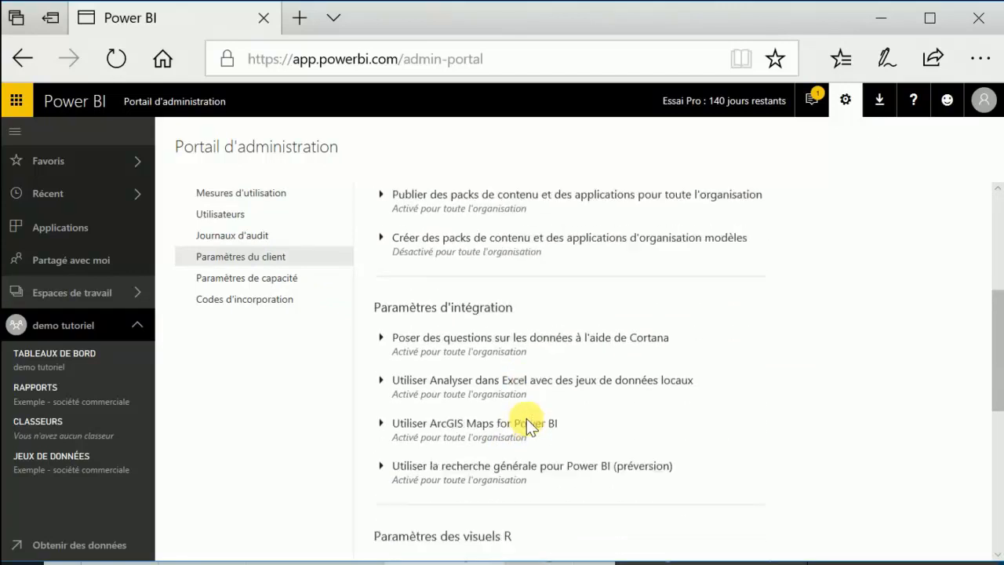
pyautogui.scroll(-4, 526, 423)
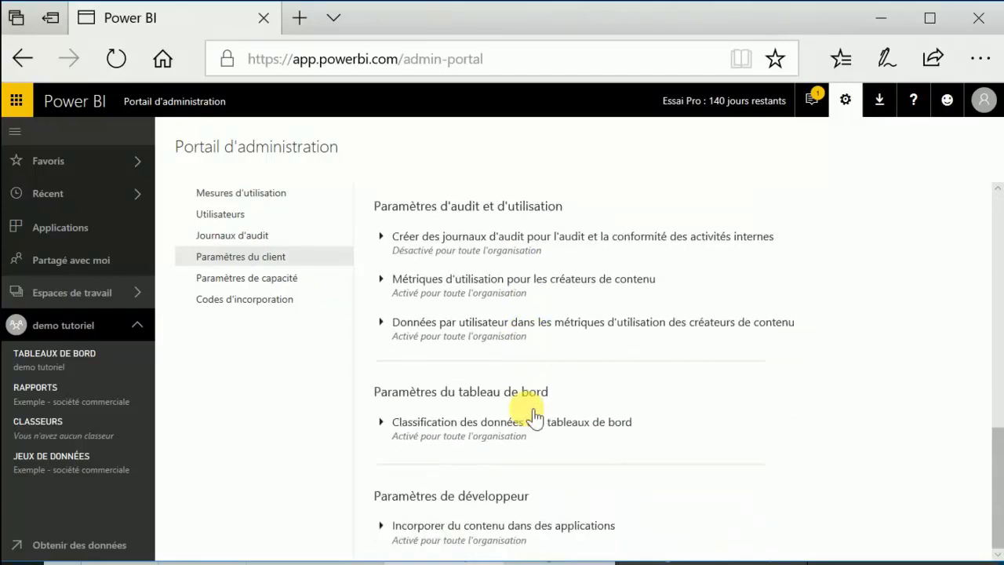
pyautogui.click(437, 423)
pyautogui.scroll(-3, 470, 443)
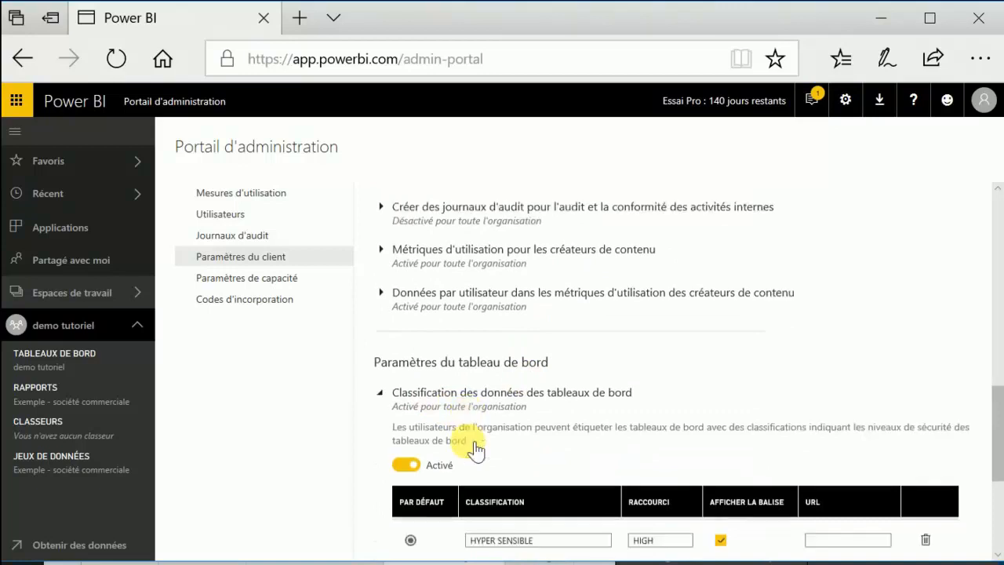
# - Reset the dashboard data classifications by turning the setting off and on, and define HIGH LEVEL with the shortcut HIGH
pyautogui.click(402, 380)
pyautogui.click(407, 380)
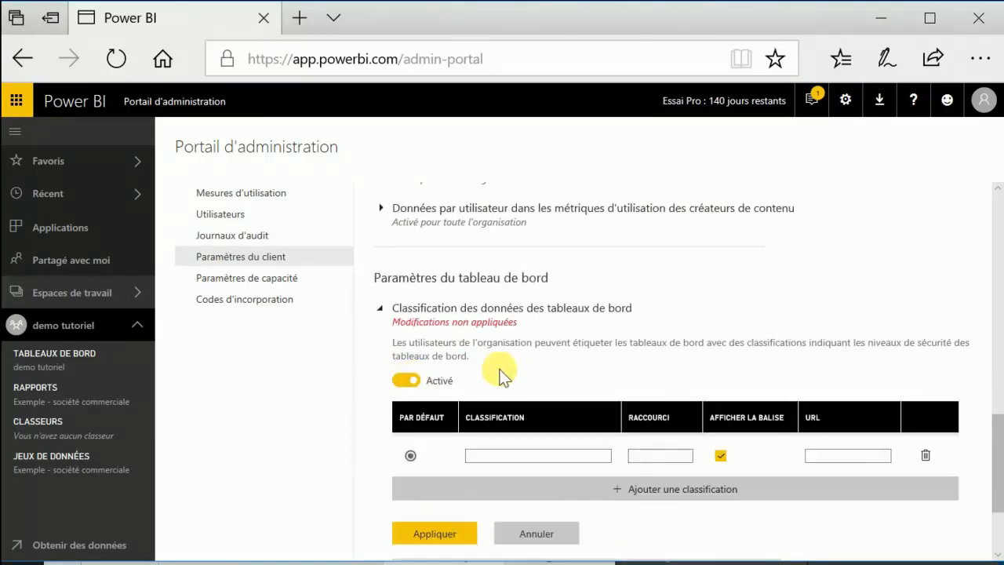
pyautogui.scroll(-3, 503, 349)
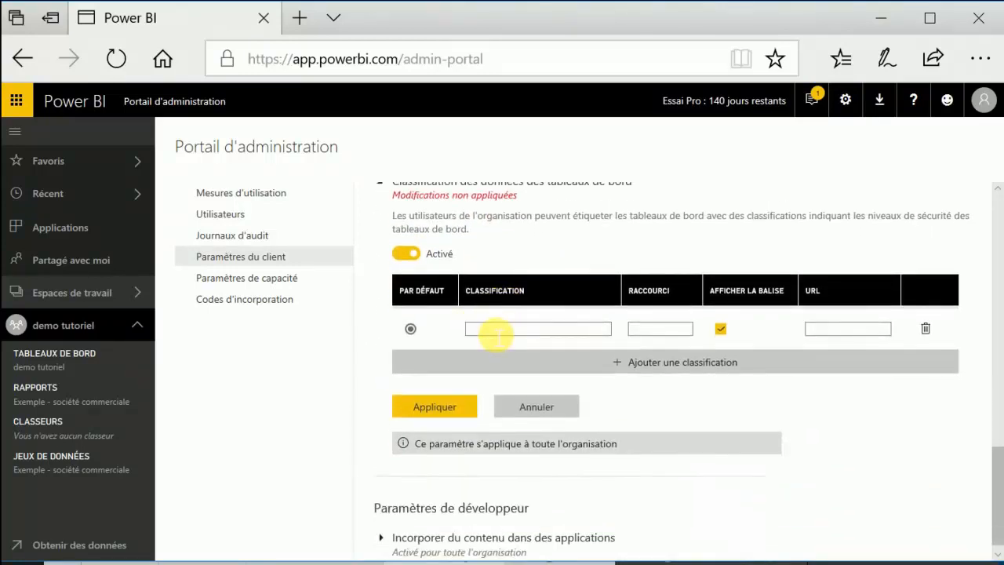
pyautogui.click(497, 331)
pyautogui.write('HIGH LEVEL')
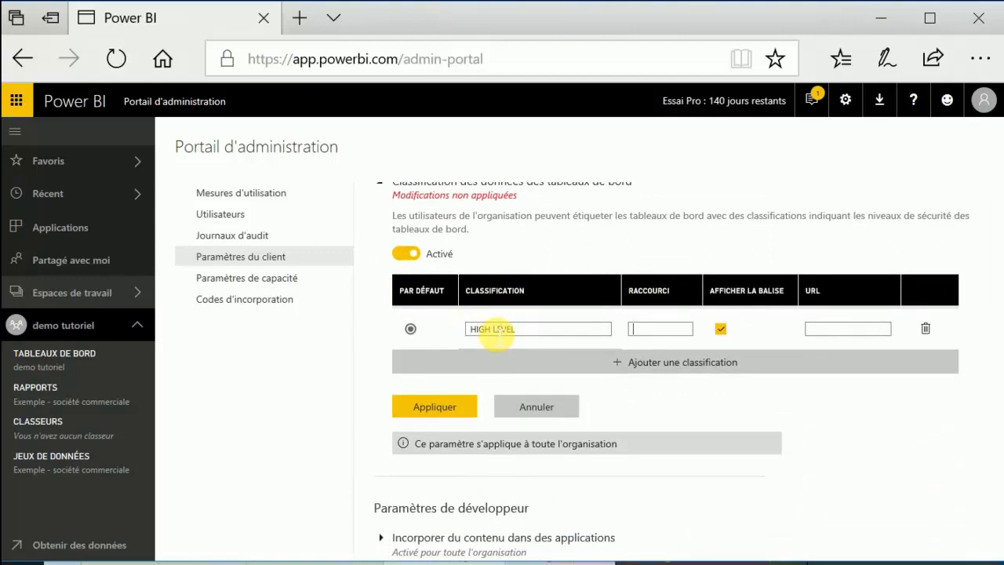
pyautogui.write('HIGH')
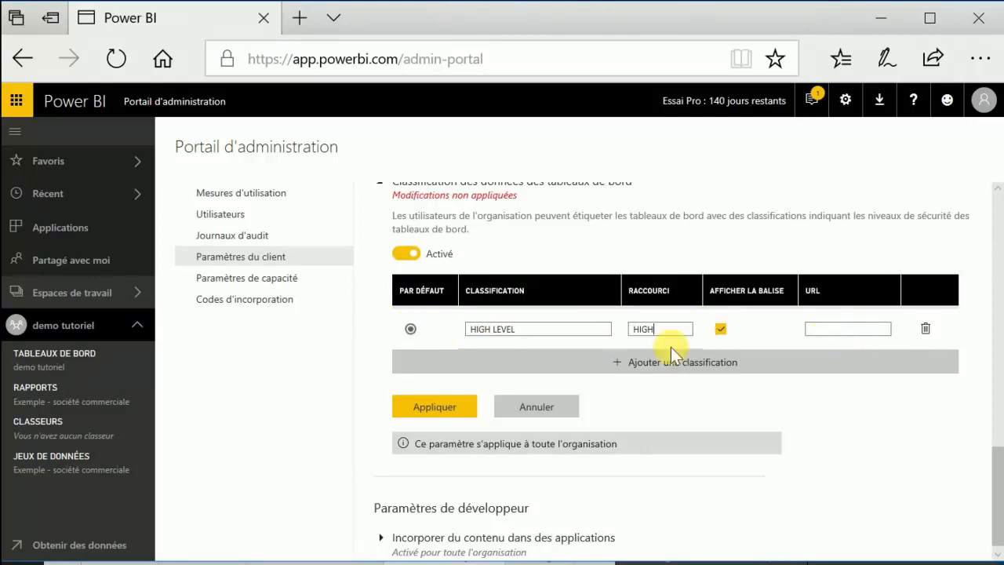
# - Add a second classification, LOW LEVEL with the shortcut LOW, apply the changes and dismiss the notification
pyautogui.click(650, 361)
pyautogui.write('LOW LEVEL')
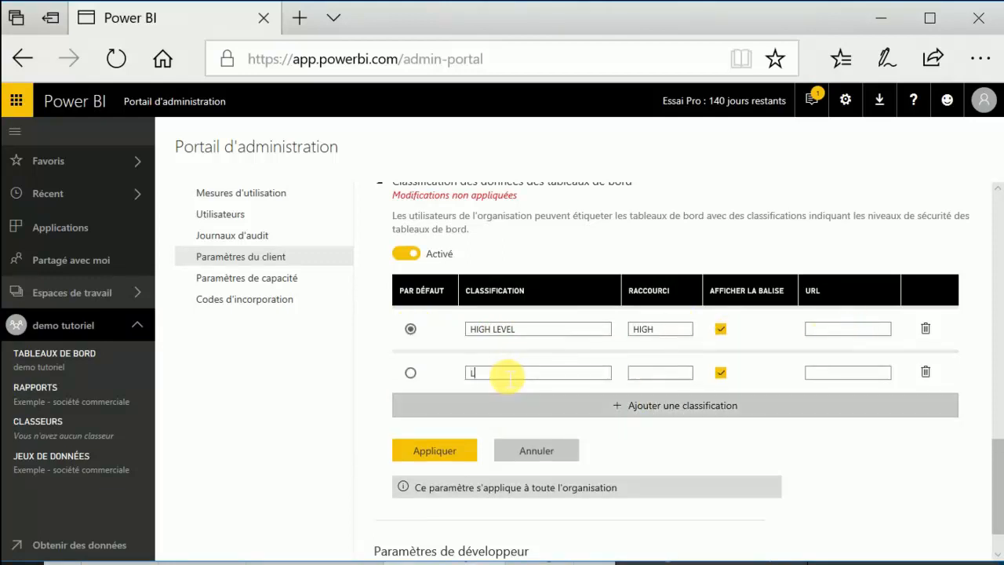
pyautogui.press('Tab')
pyautogui.write('LOW')
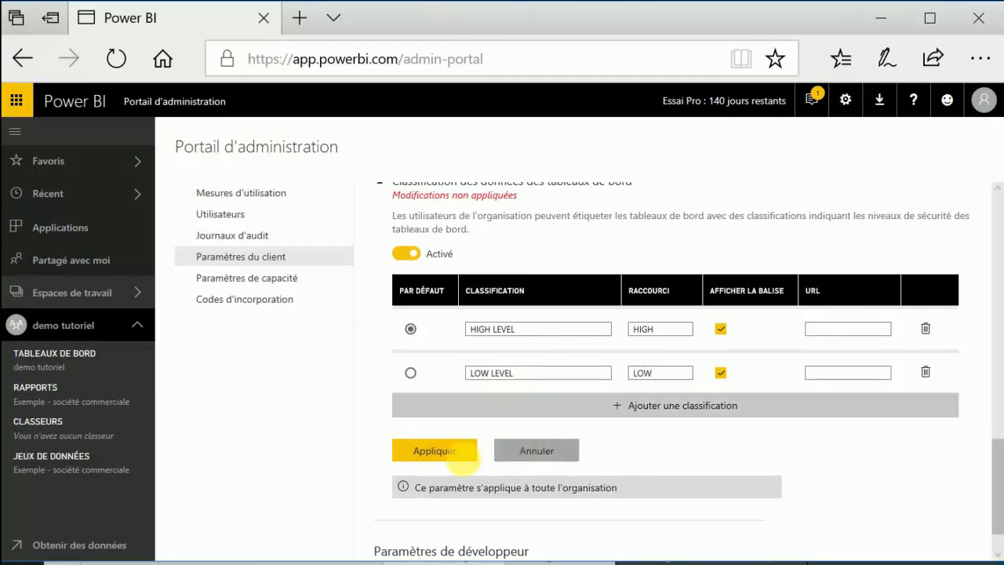
pyautogui.click(452, 459)
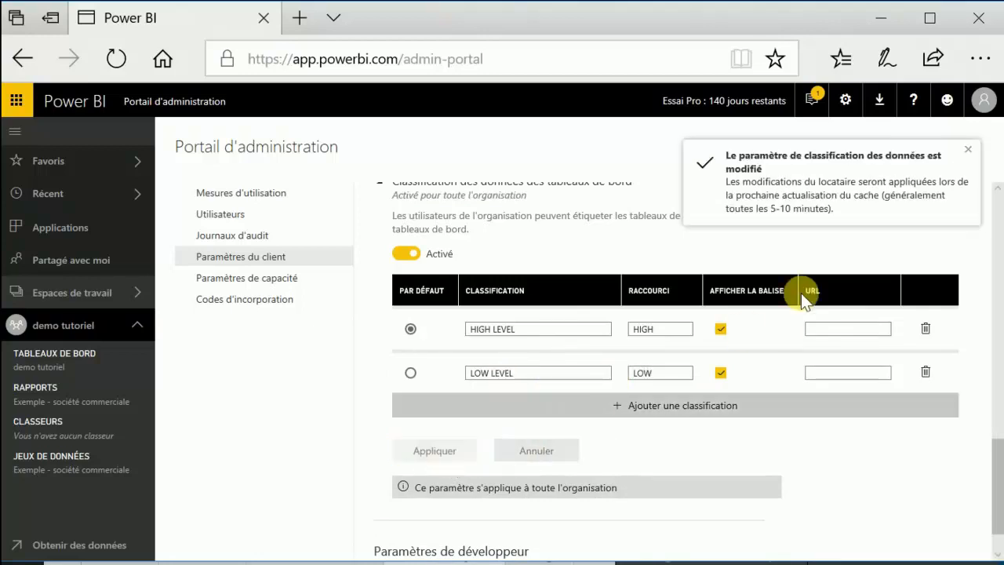
pyautogui.click(973, 154)
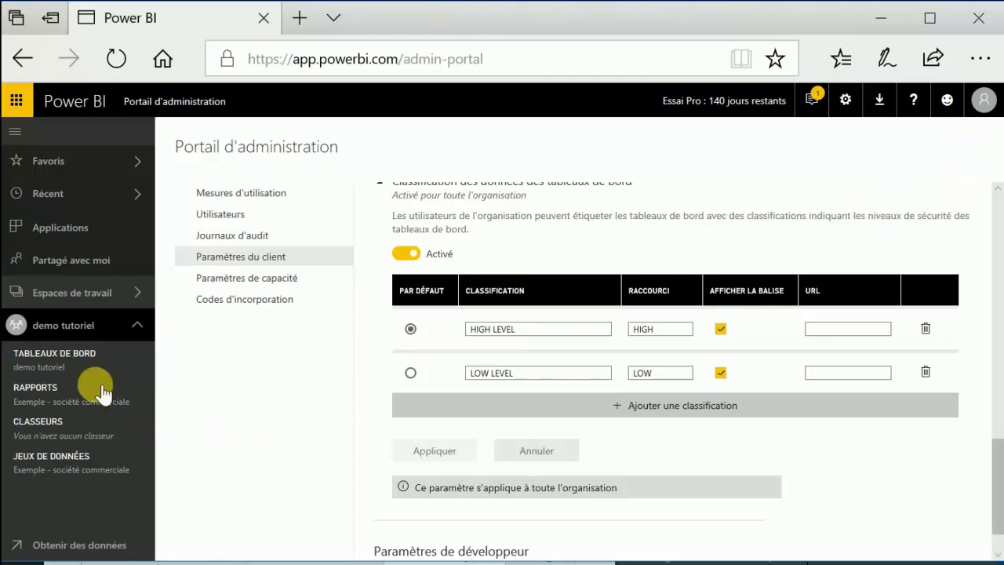
# - Open the demo tutoriel dashboard from its workspace and bring up that dashboard's settings
pyautogui.click(60, 367)
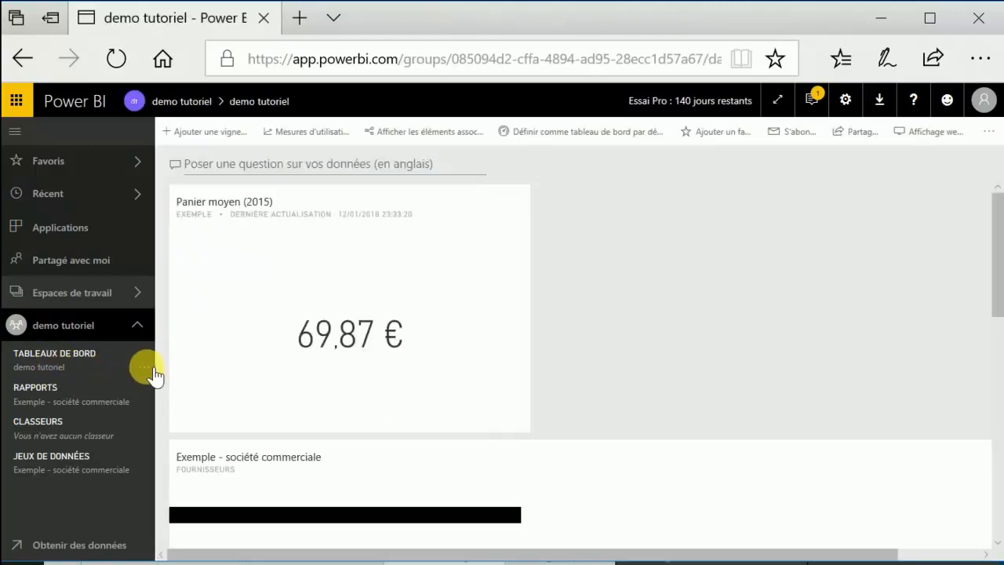
pyautogui.click(149, 369)
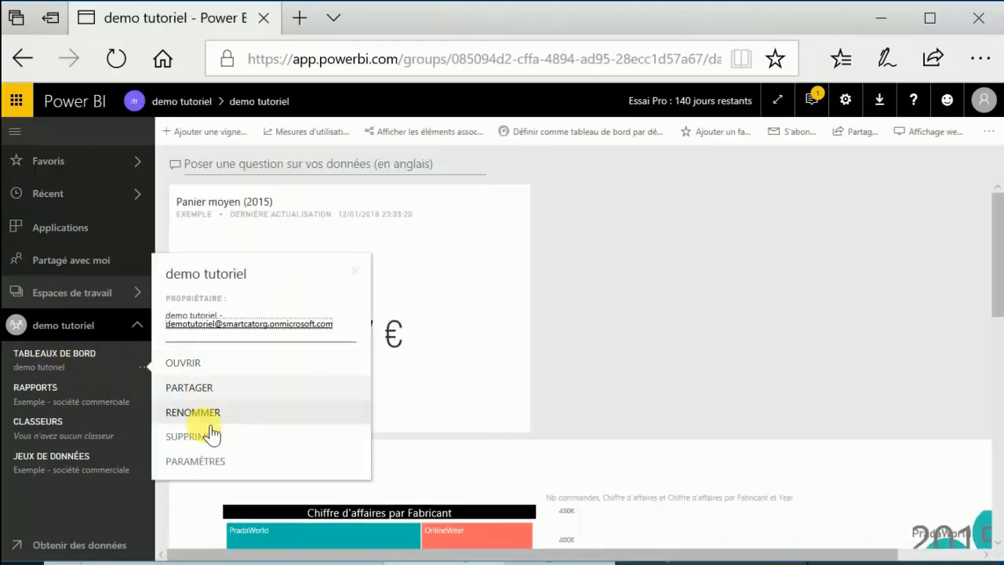
pyautogui.click(206, 461)
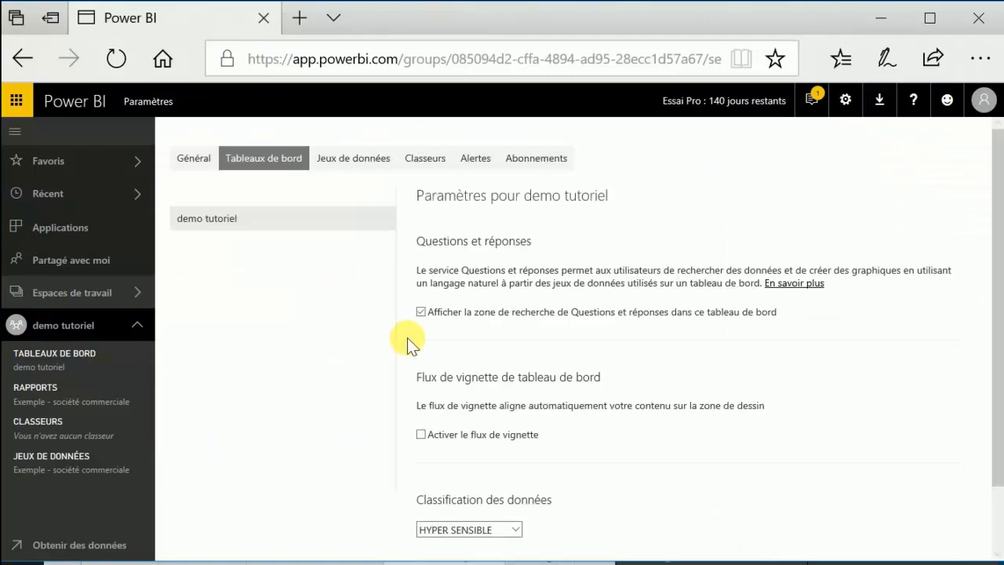
# - Examine the data classification choices in the demo tutoriel dashboard's settings and pick HYPER SENSIBLE without applying
pyautogui.scroll(-1, 572, 439)
pyautogui.click(517, 459)
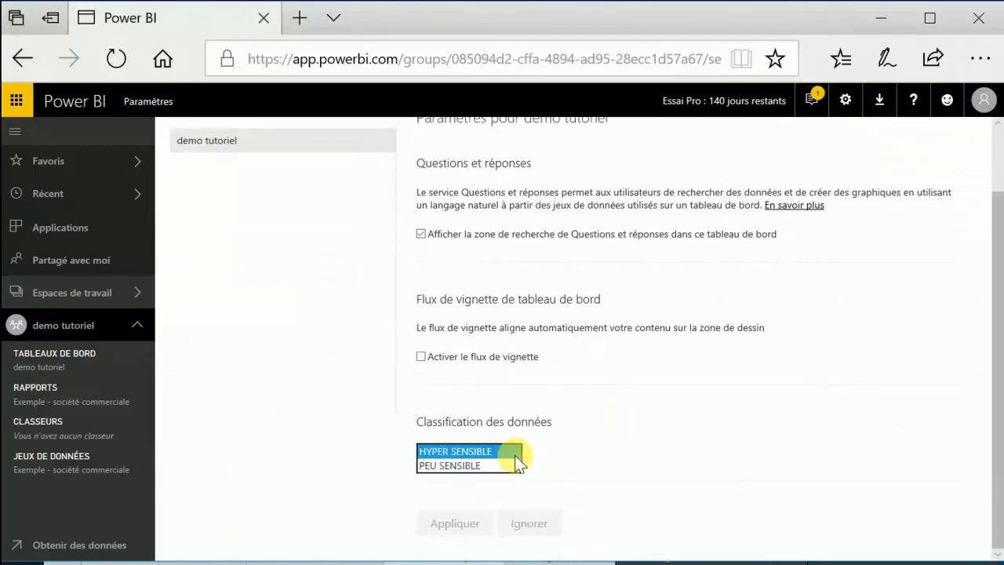
pyautogui.click(458, 451)
pyautogui.click(661, 467)
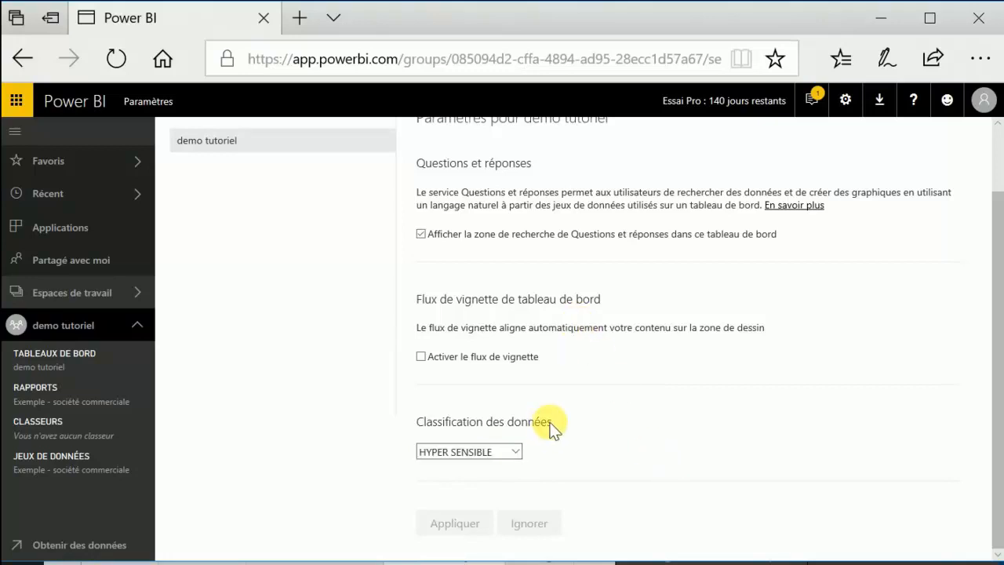
# - Return to the demo tutoriel workspace's content list to check the classification tag of its dashboard
pyautogui.scroll(2, 461, 383)
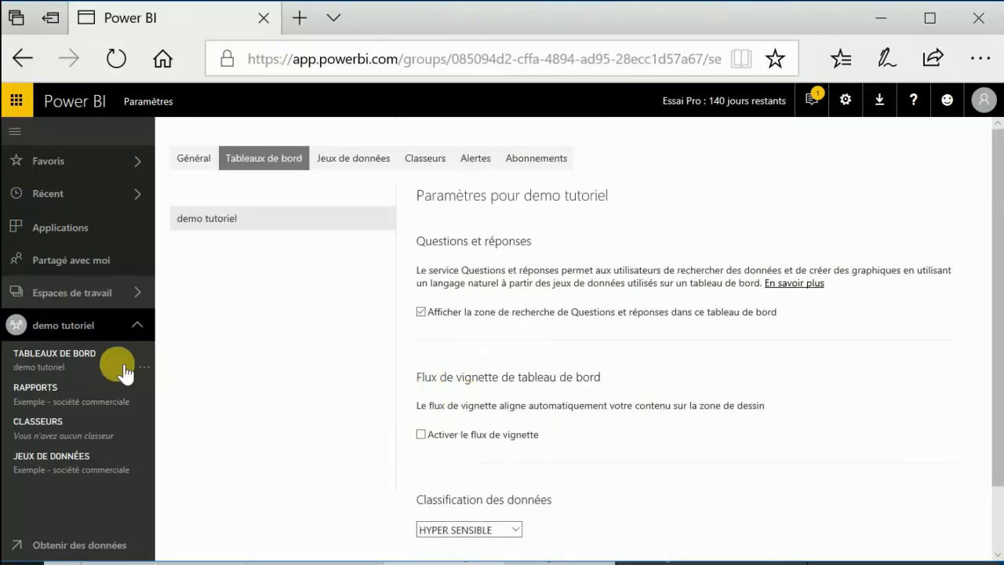
pyautogui.click(138, 292)
pyautogui.click(227, 403)
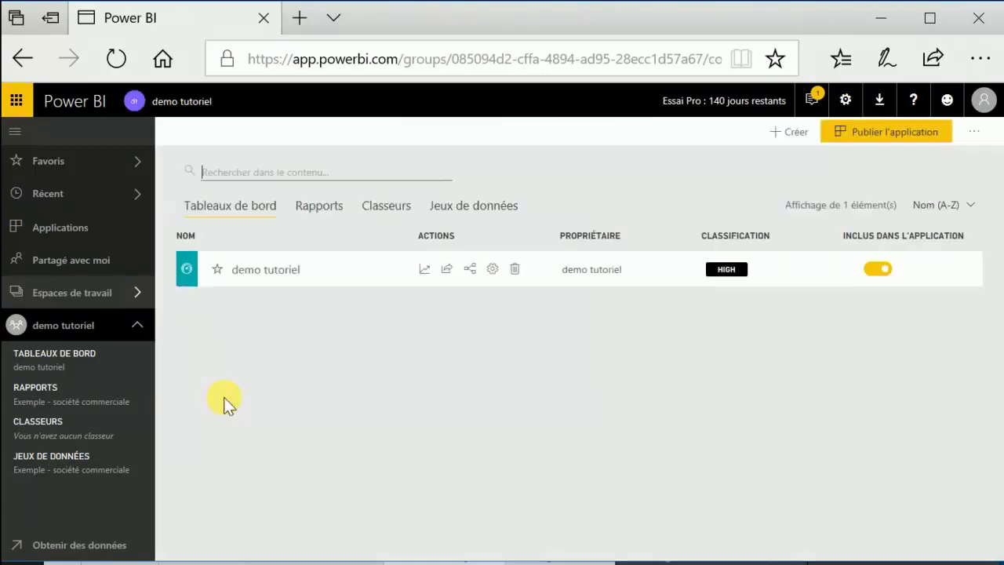